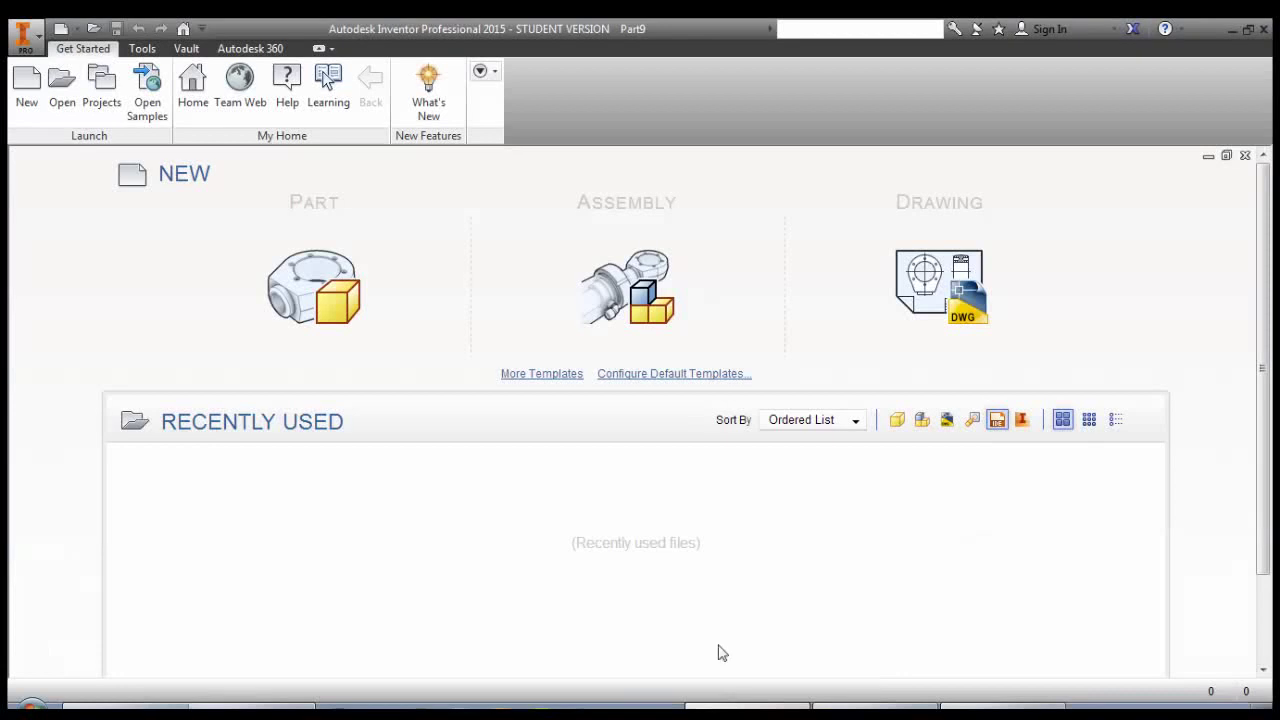
Look over the reference PDF of the balsa block, then return to Inventor's start screen
click(275, 706)
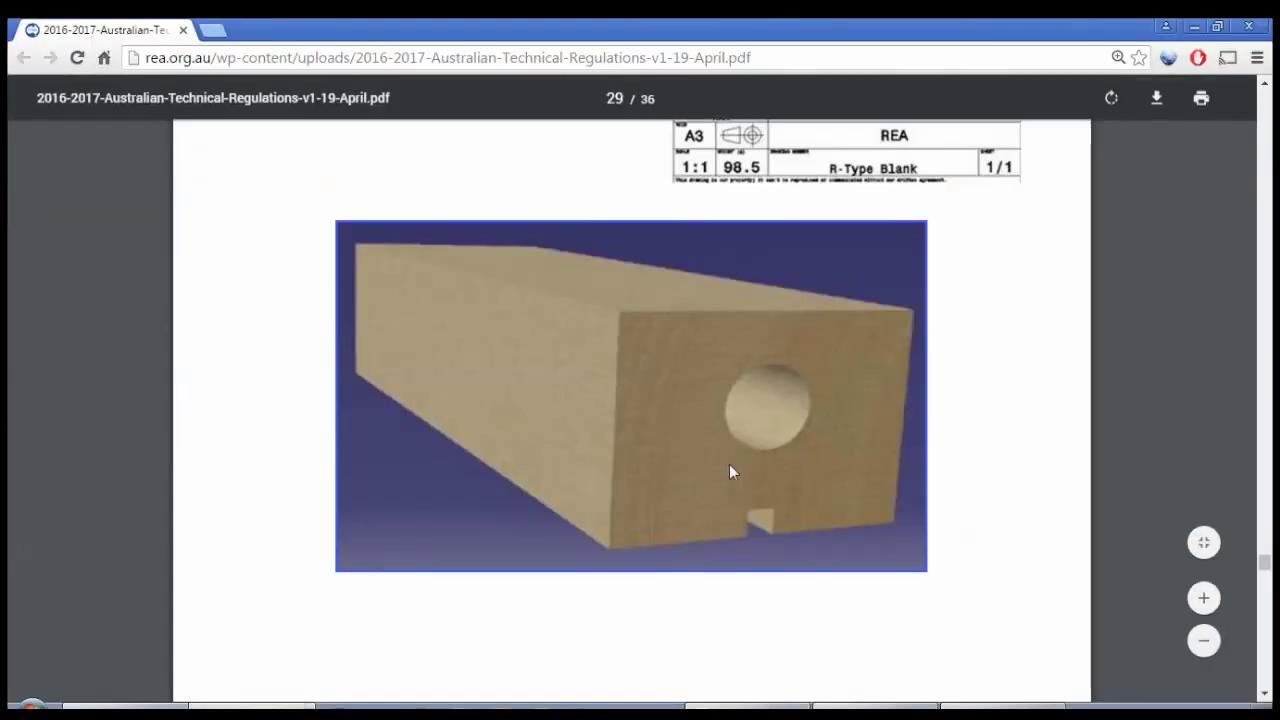
scroll(880, 492, up, 5)
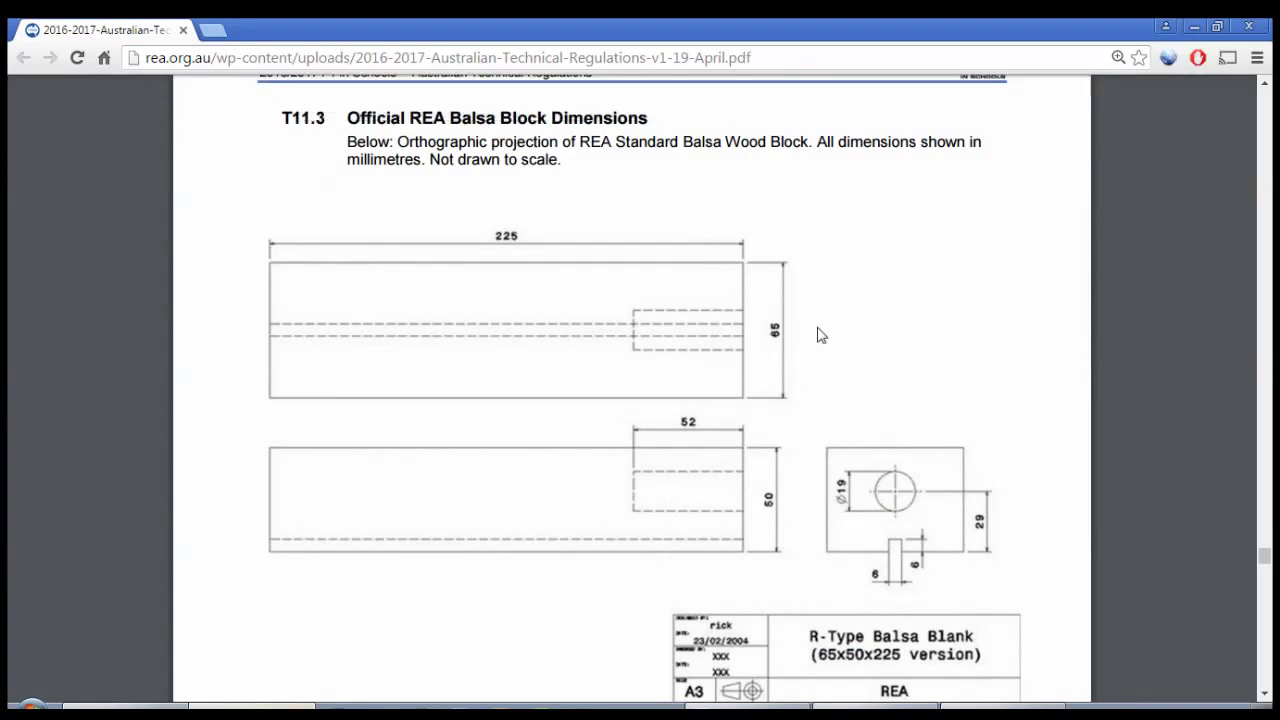
click(800, 706)
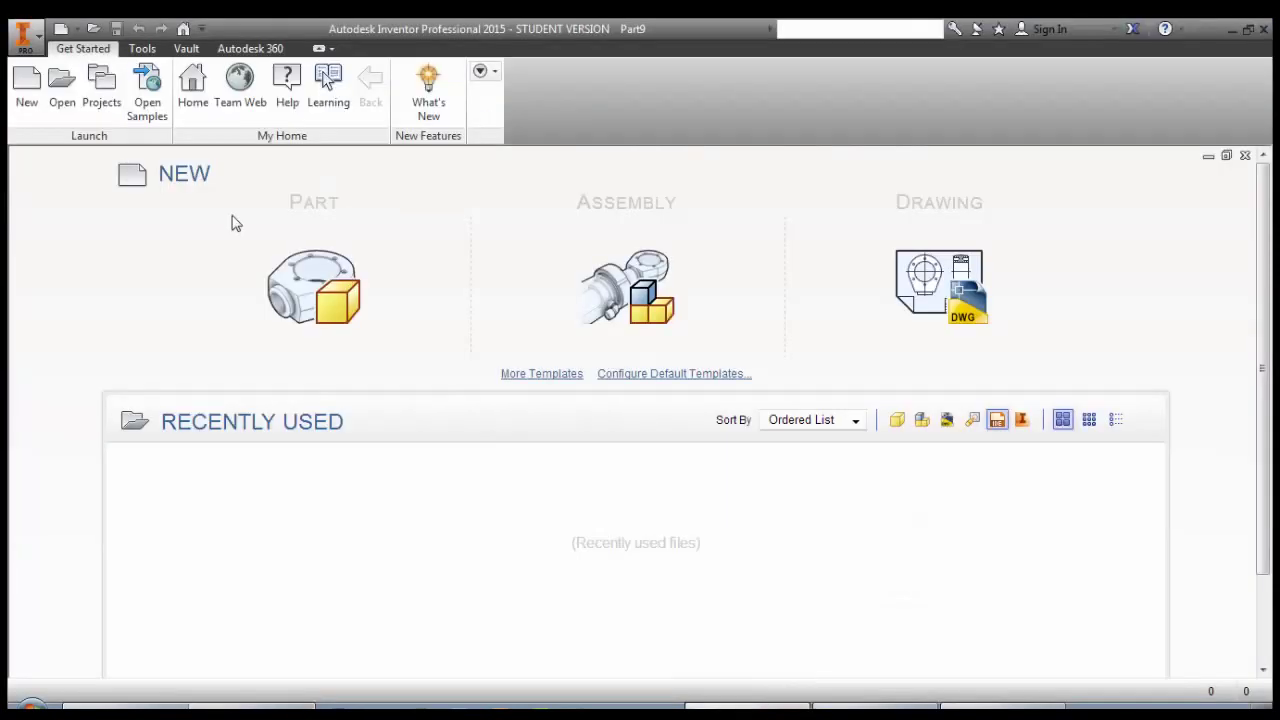
Create a new part and start a 2D sketch on the XY front origin plane
click(332, 290)
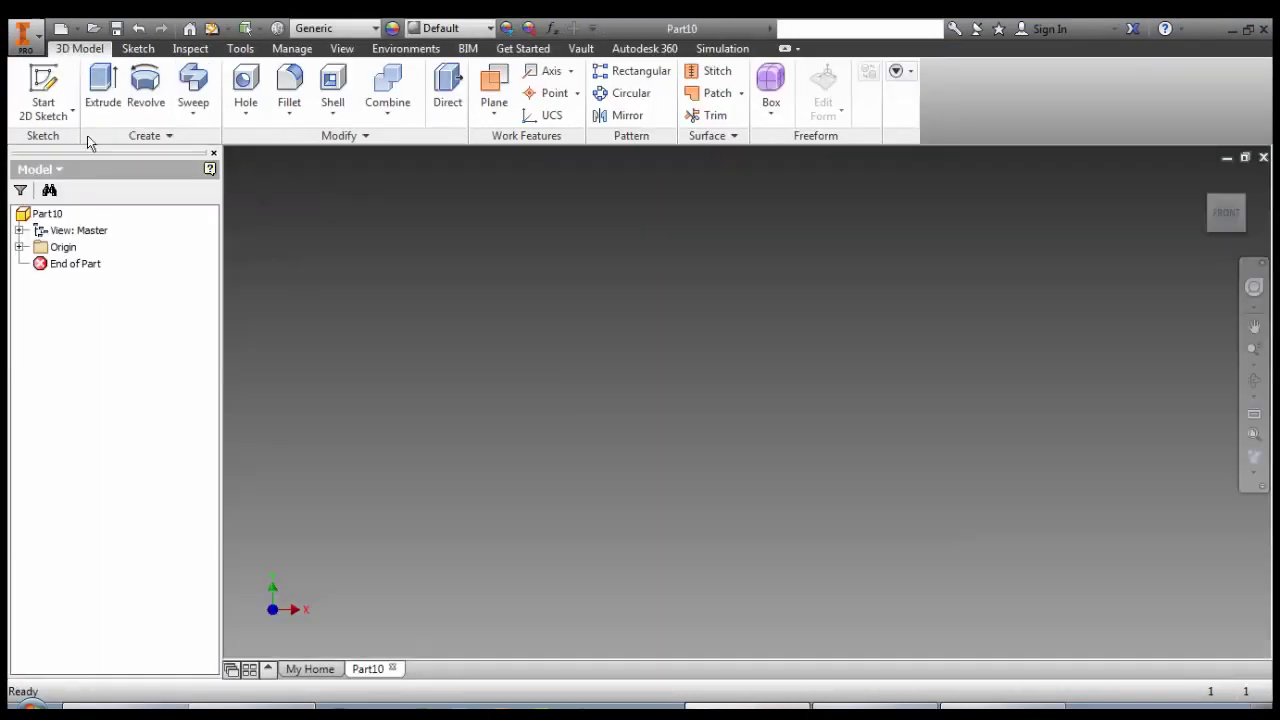
click(43, 90)
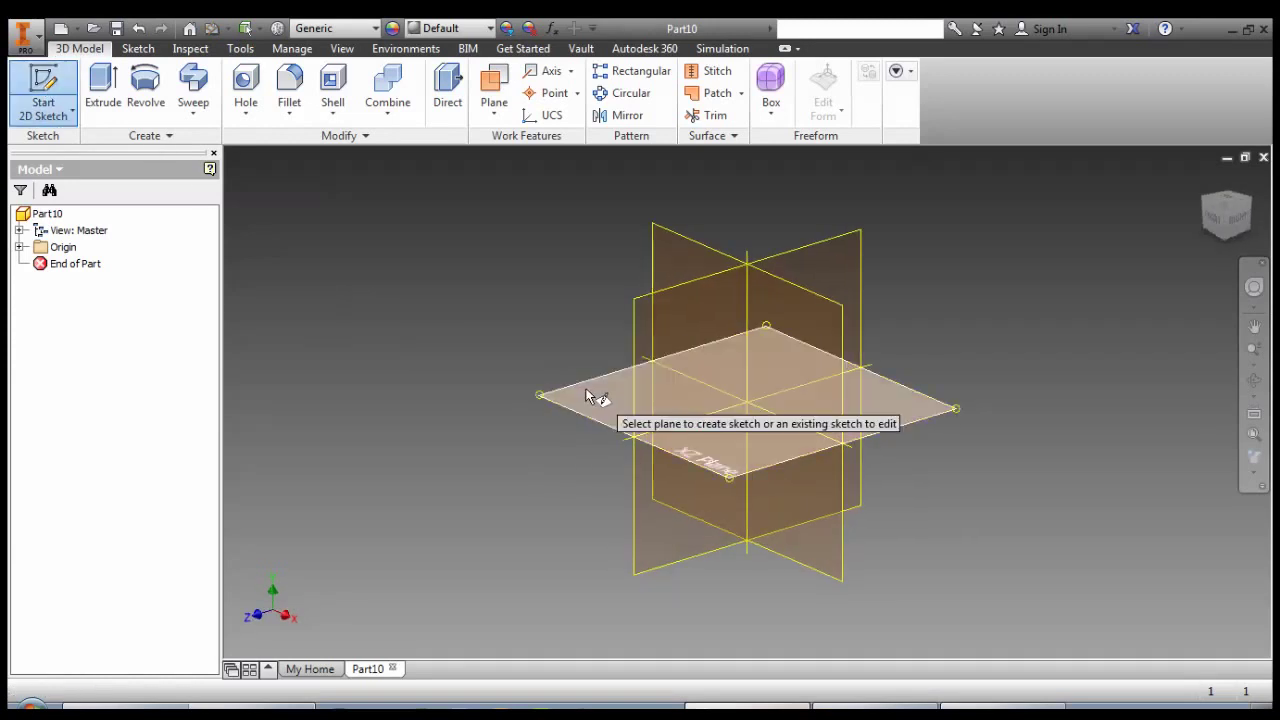
click(681, 241)
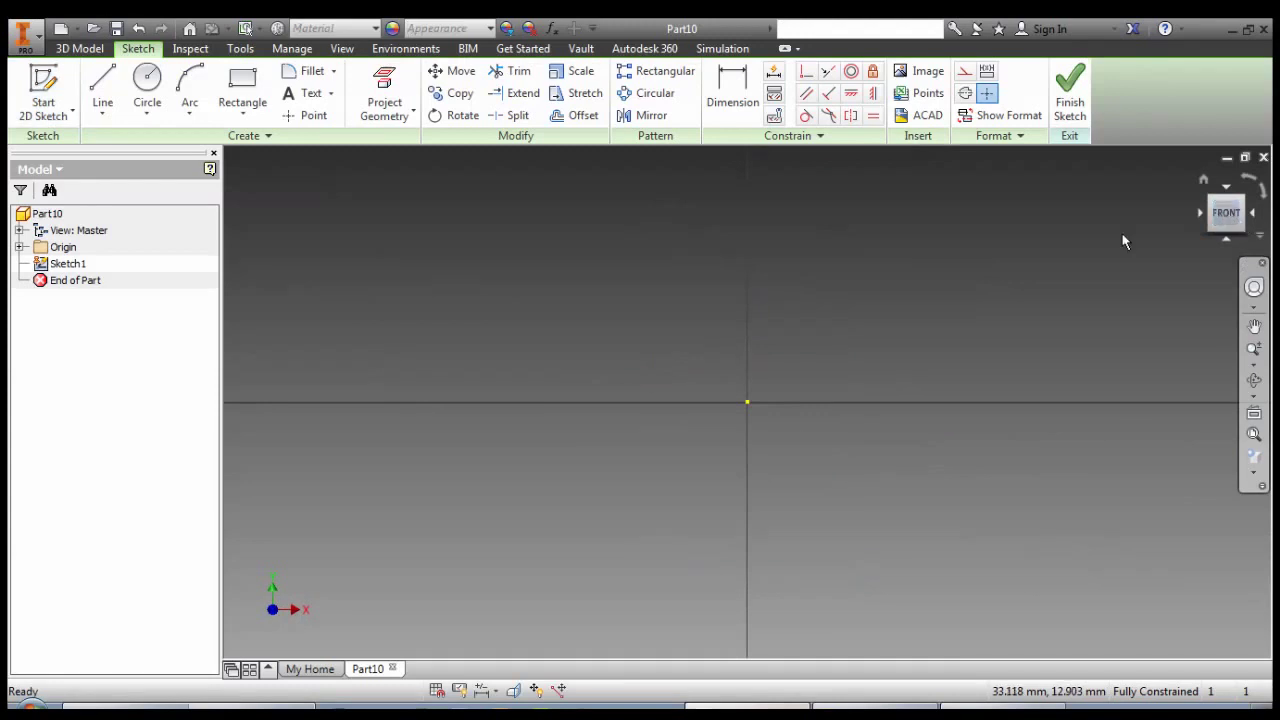
Draw the block's closed rectangular outline with lines, starting and ending at the origin
key(F2)
drag(909, 323, 870, 440)
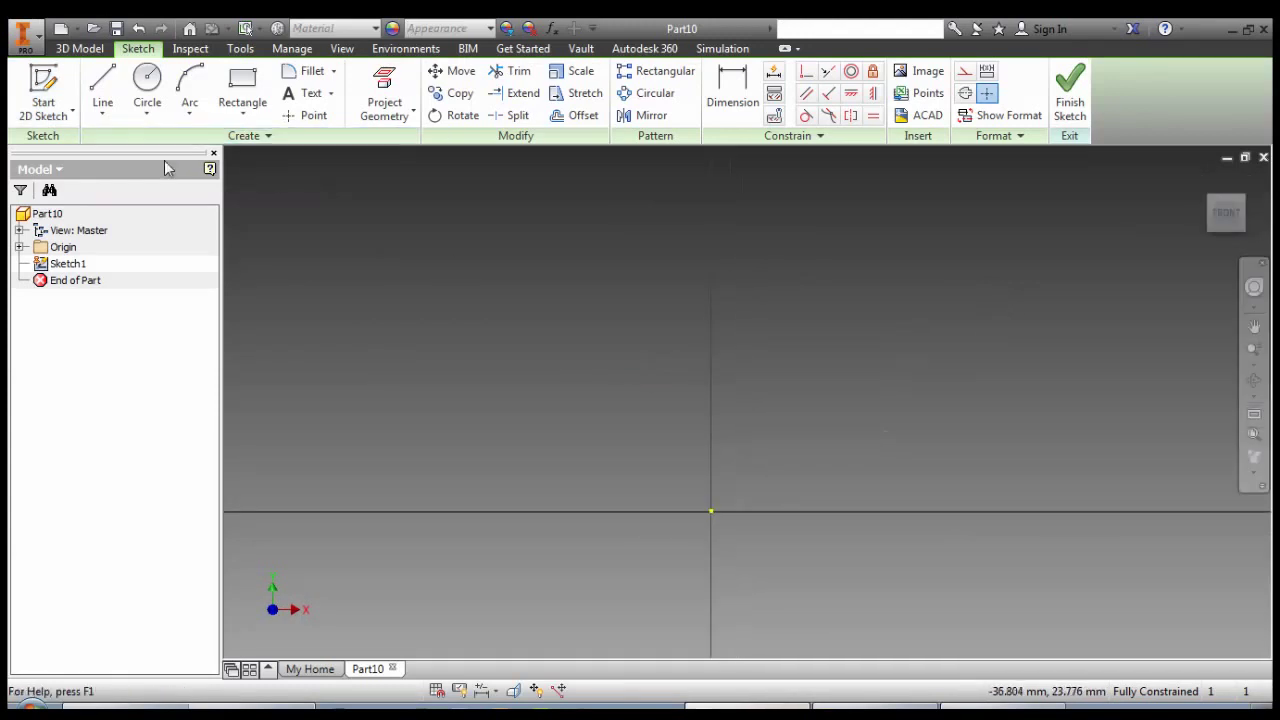
click(102, 88)
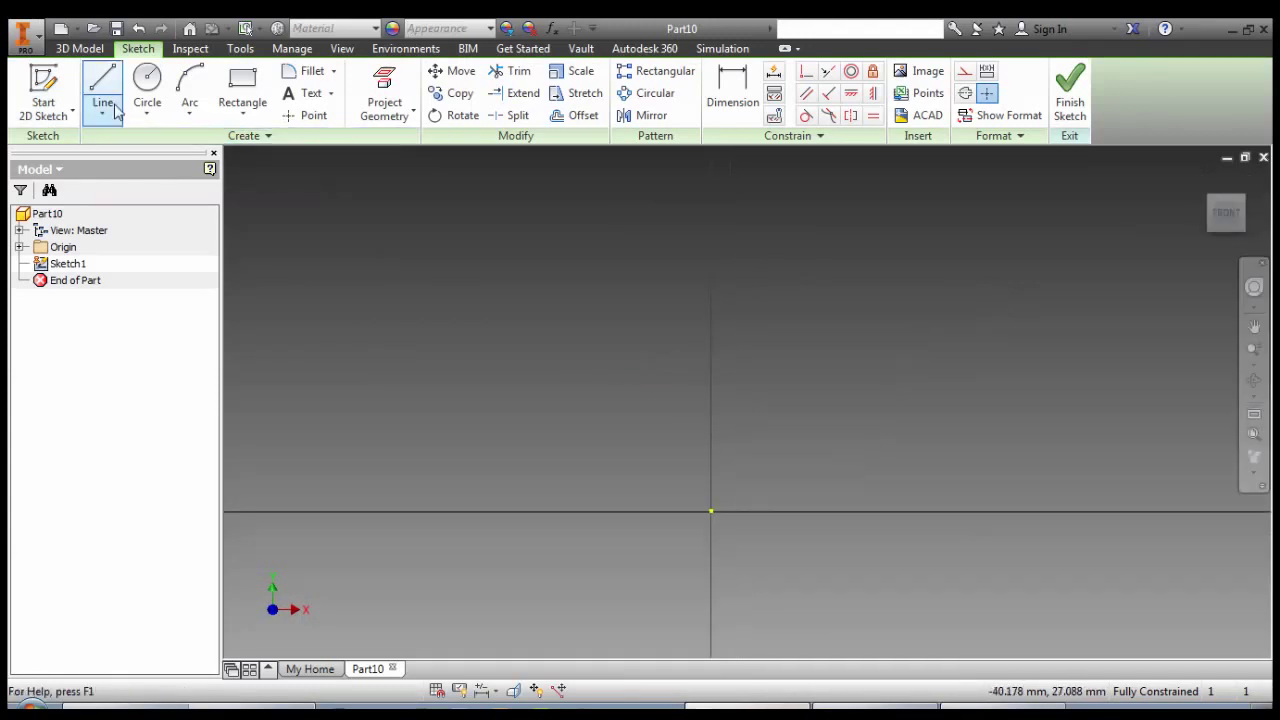
click(710, 511)
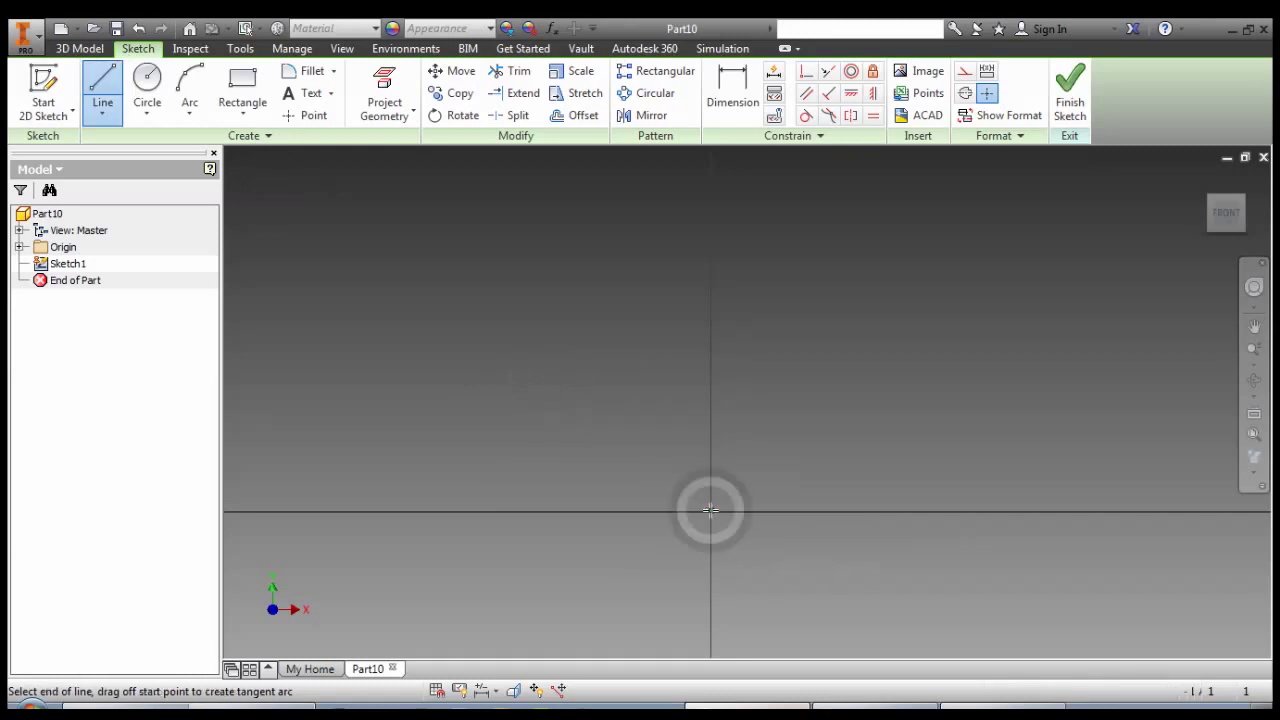
click(684, 511)
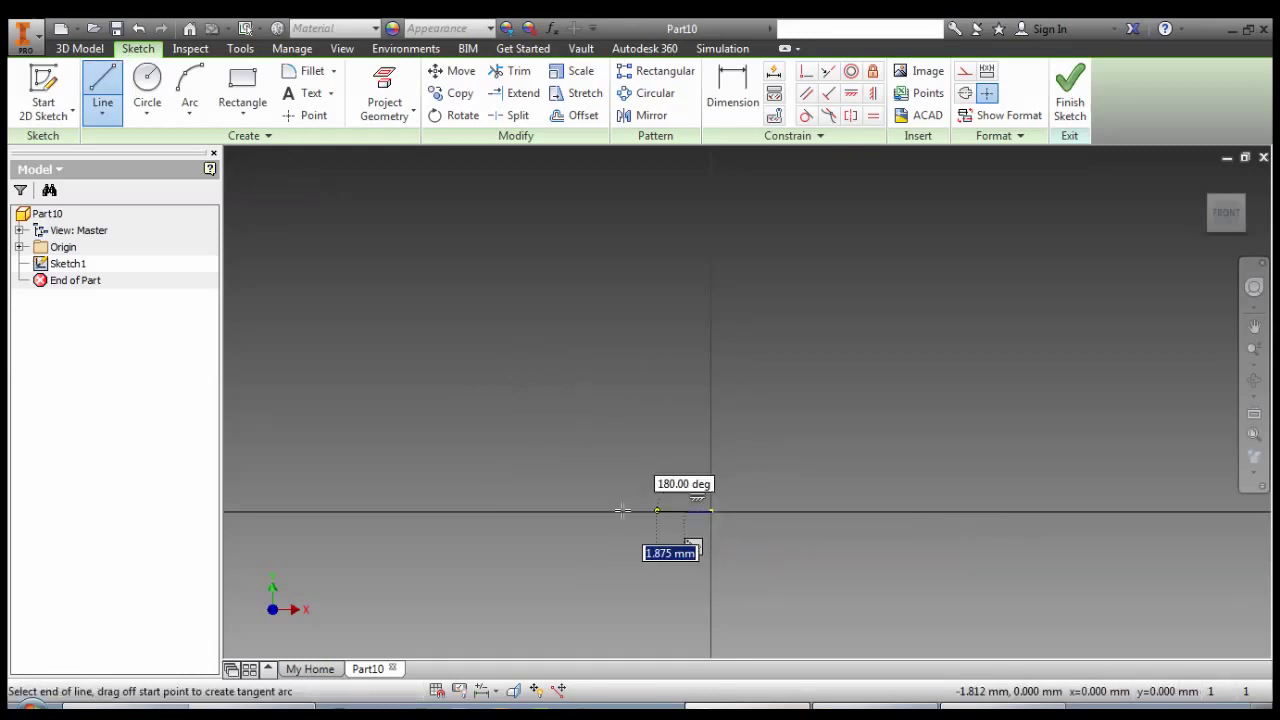
click(555, 511)
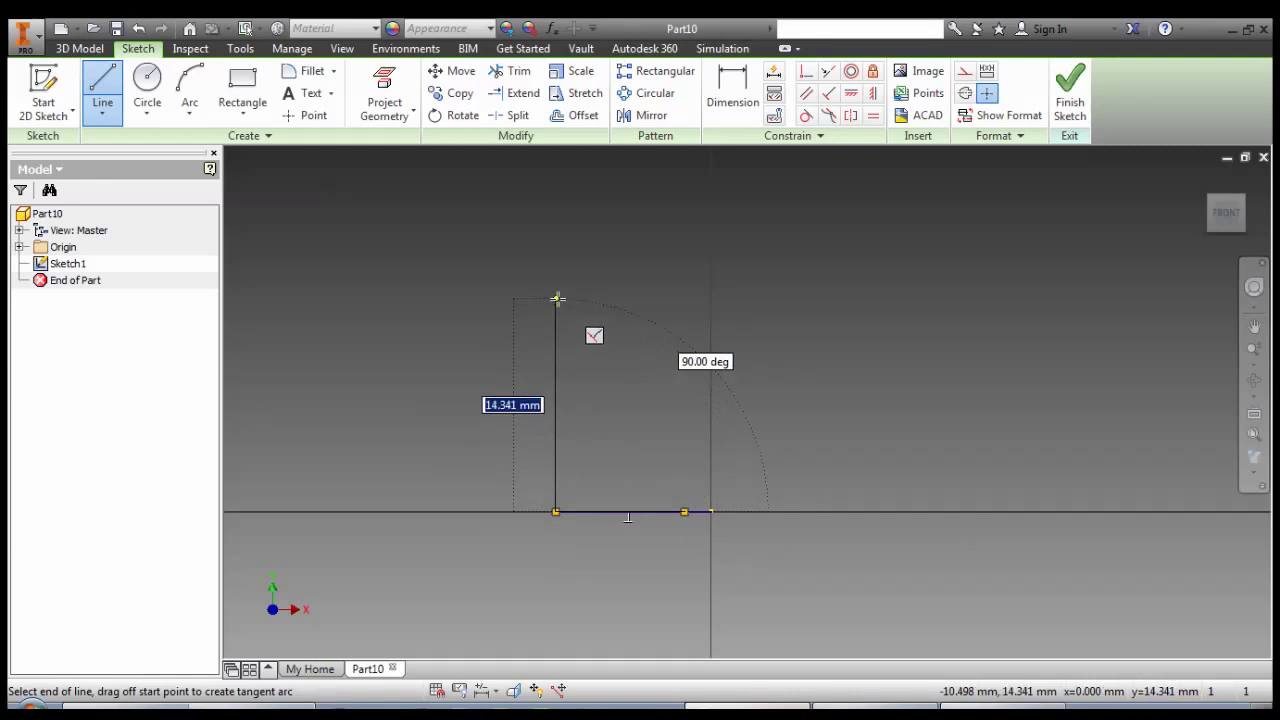
click(557, 298)
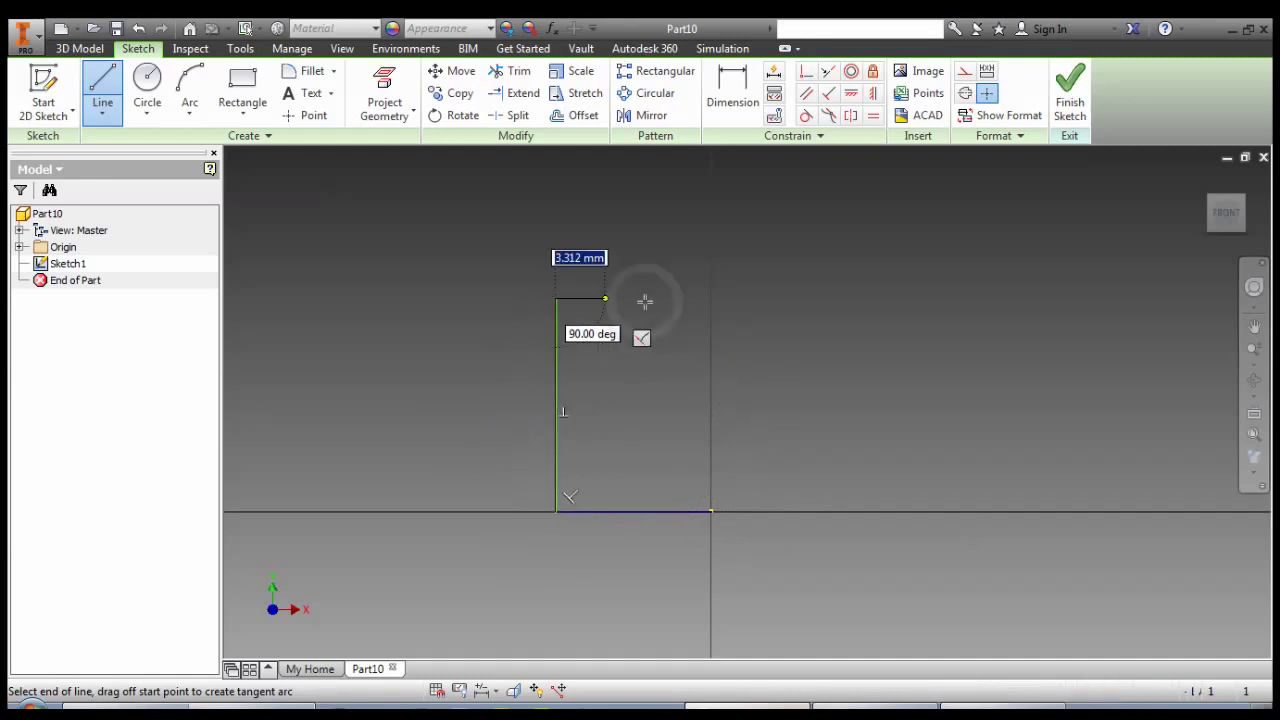
click(713, 298)
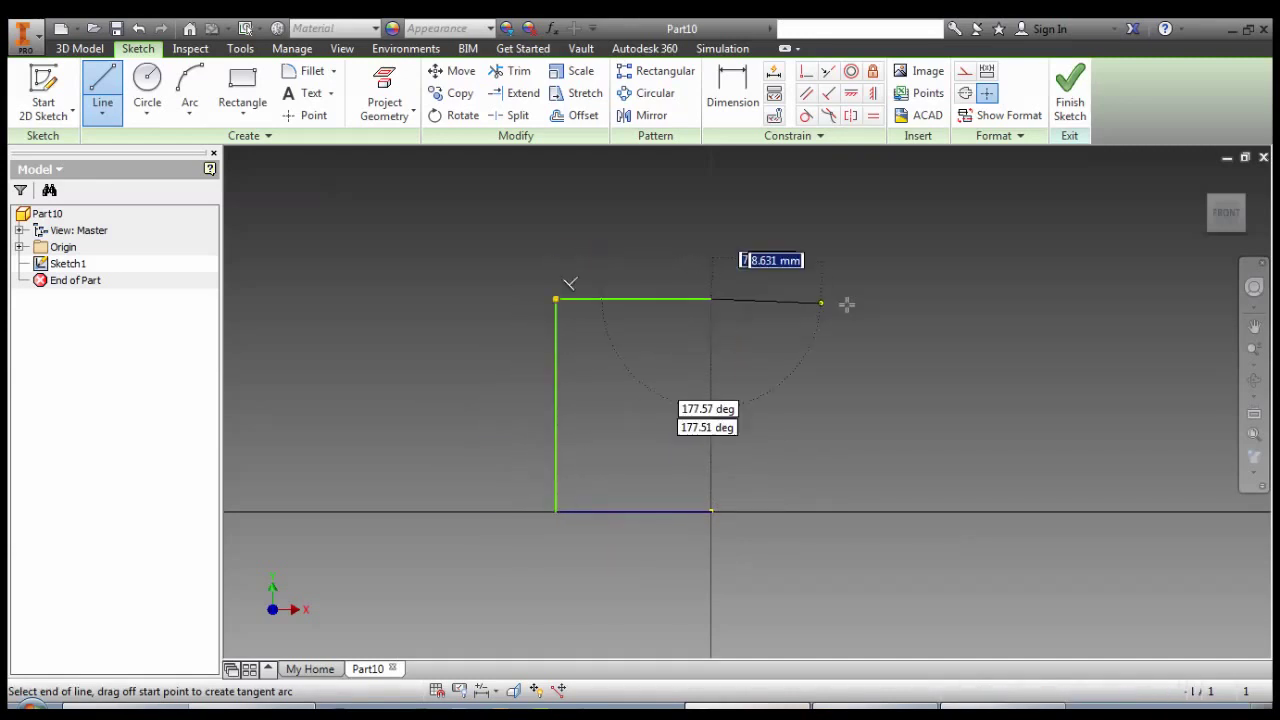
click(857, 299)
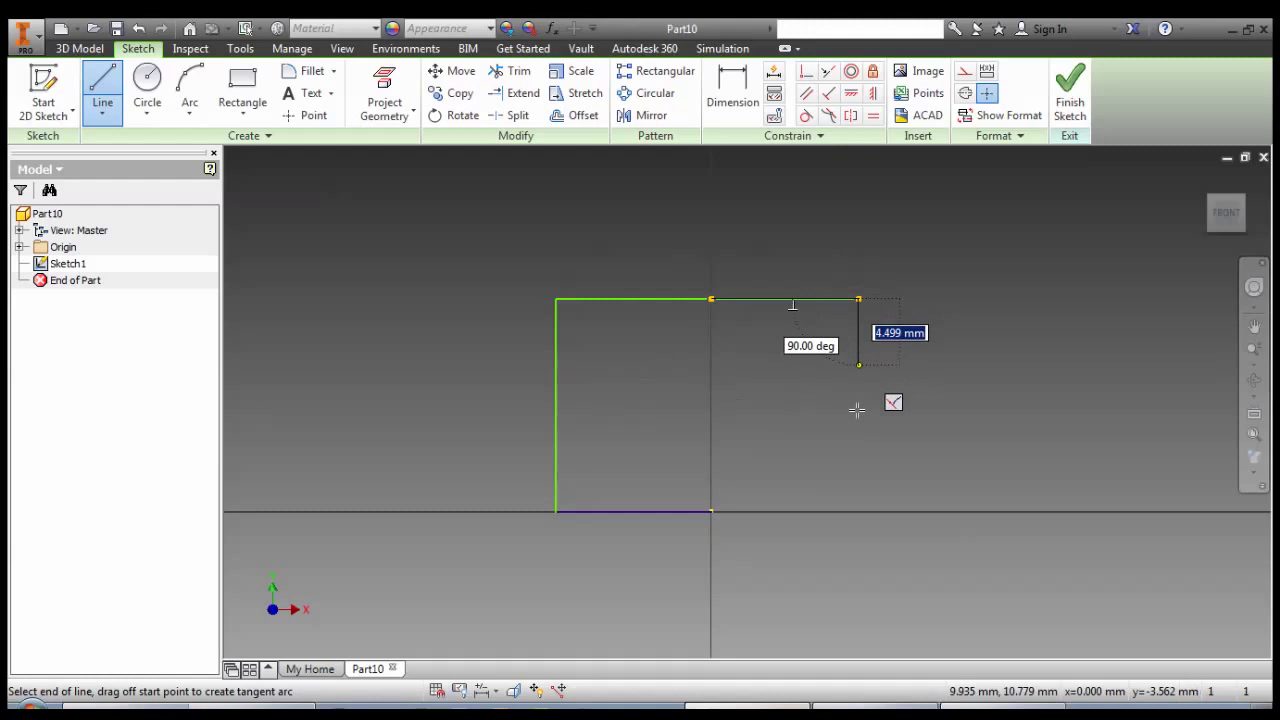
click(857, 509)
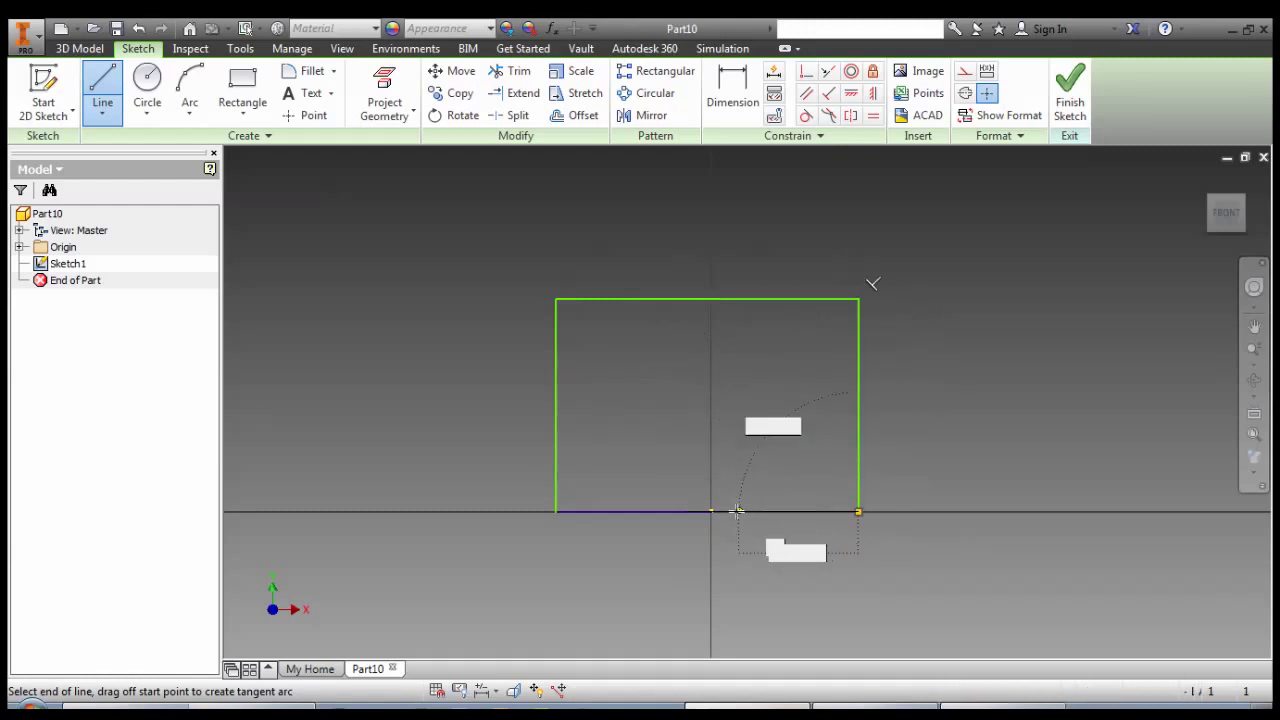
click(734, 511)
double_click(711, 511)
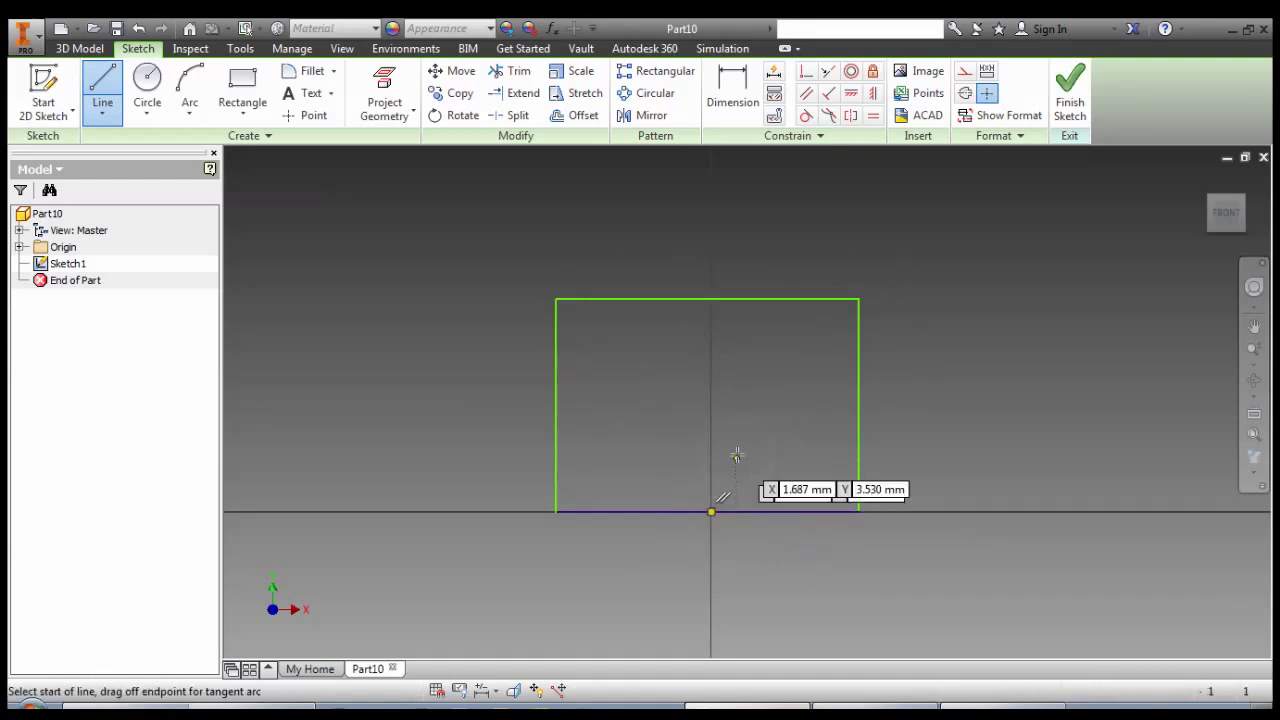
key(Escape)
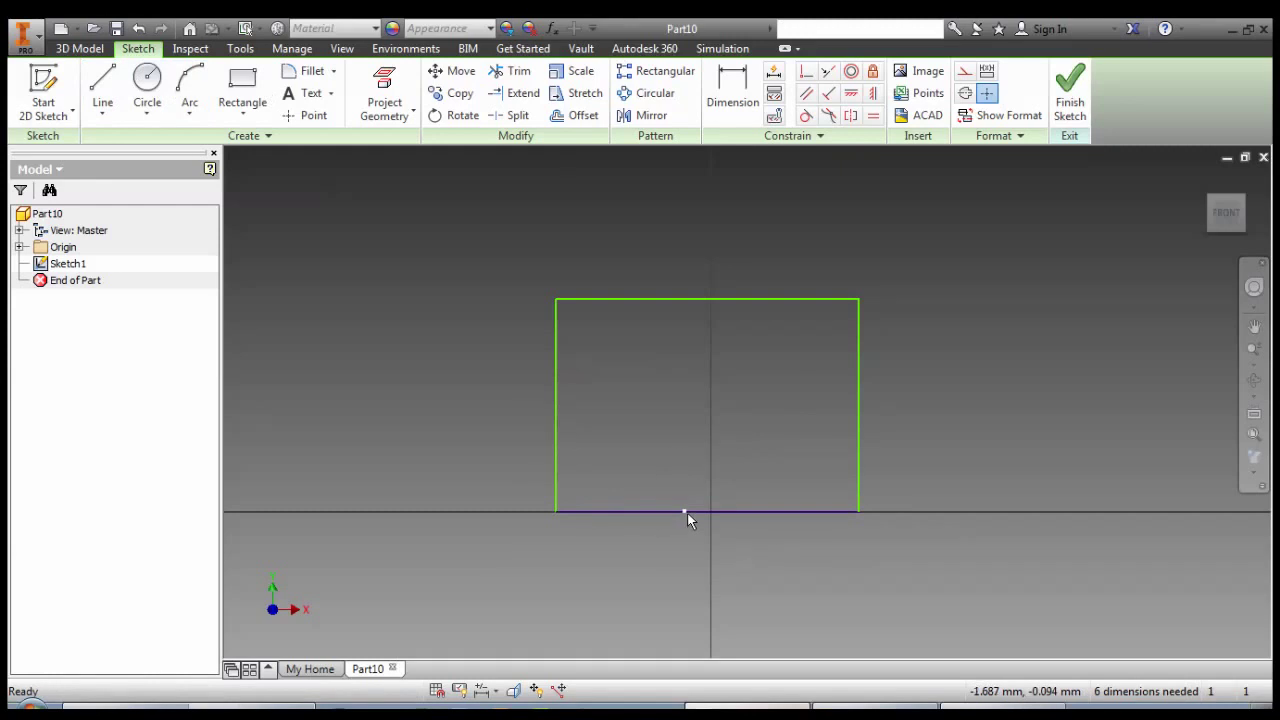
Draw a small three-sided slot on the outline's bottom edge
click(102, 92)
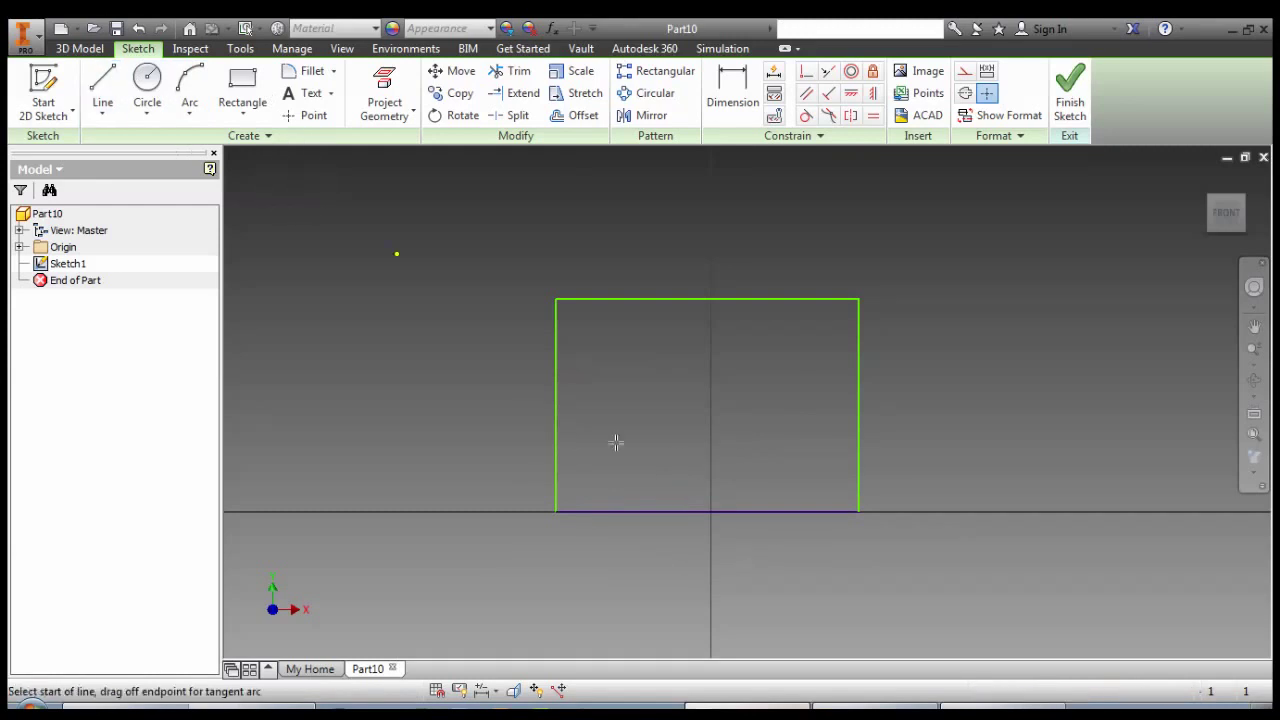
click(683, 512)
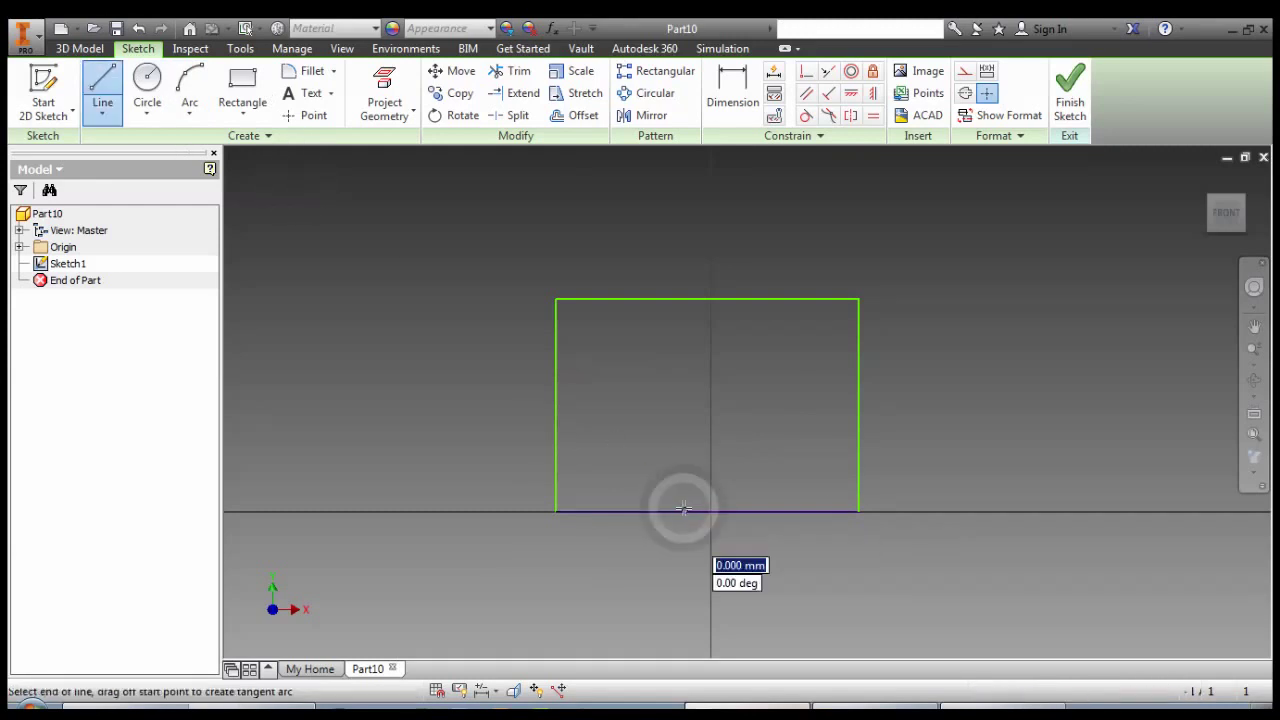
click(737, 486)
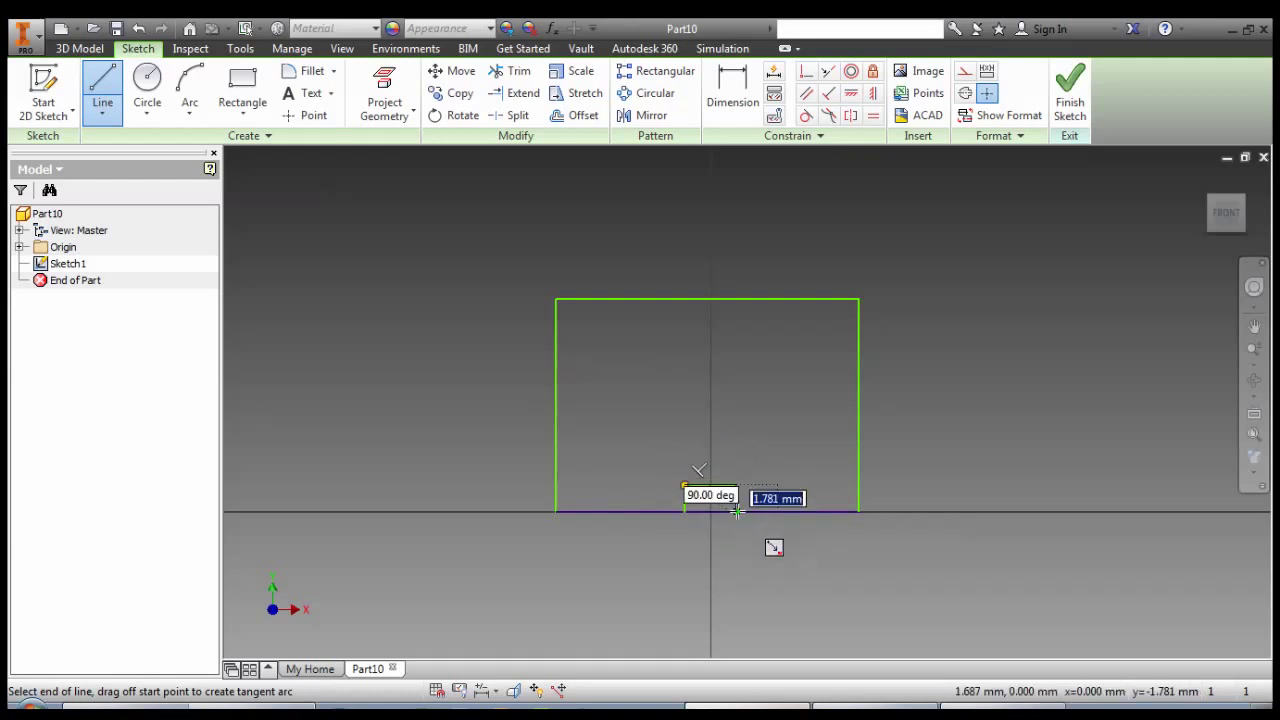
click(737, 511)
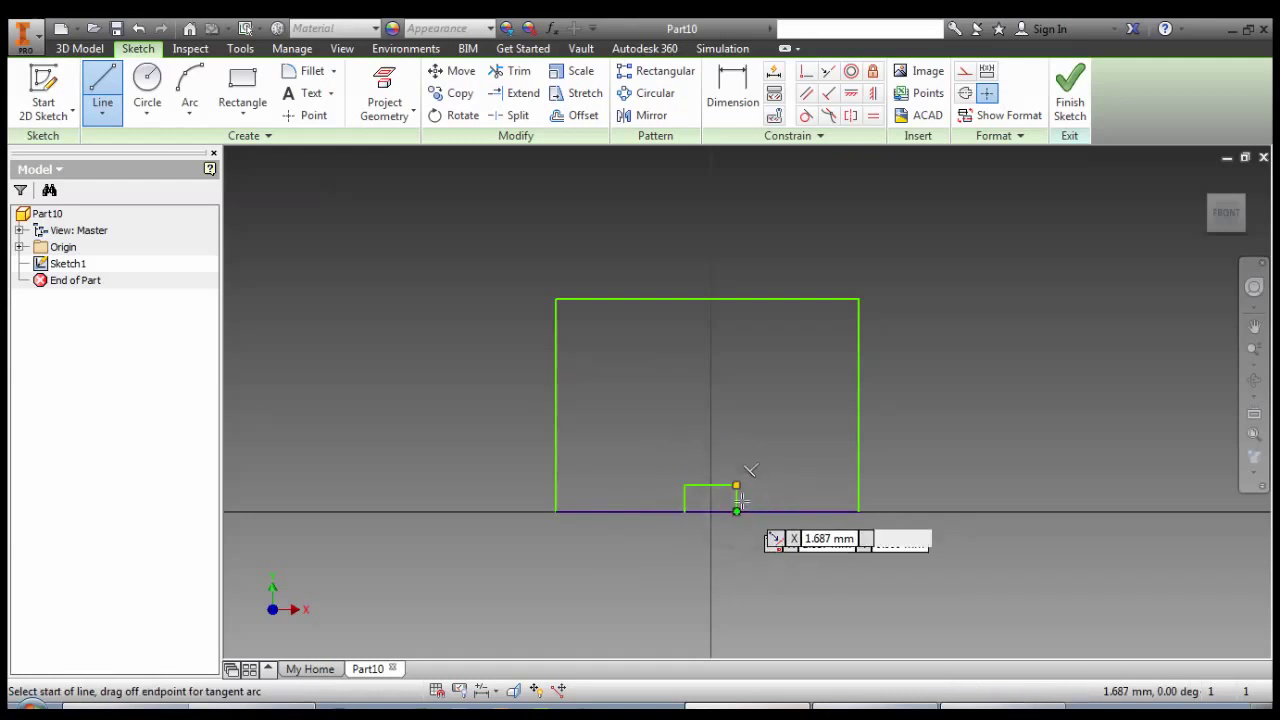
Draw the hole circle above the slot, raise the slot's top edge, and nudge the circle left
click(150, 84)
click(736, 375)
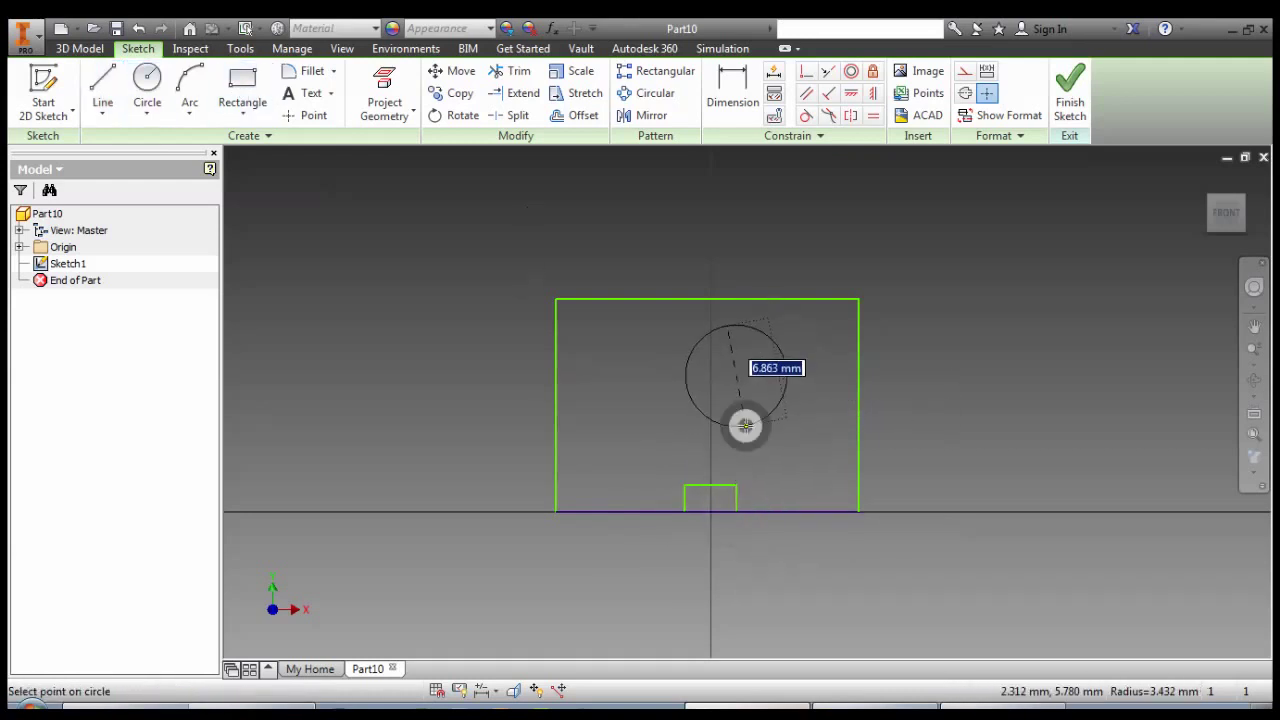
click(745, 426)
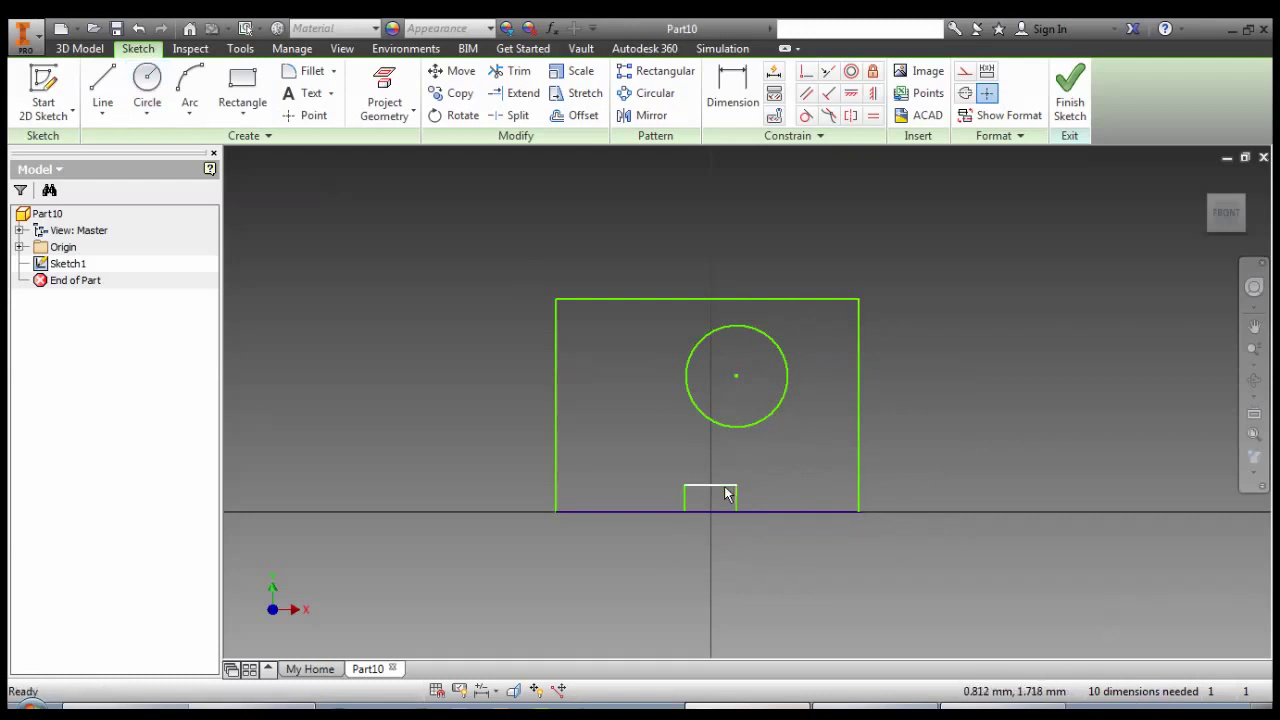
drag(724, 486, 726, 469)
mouse_move(740, 379)
mouse_down()
mouse_move(761, 378)
mouse_move(735, 378)
mouse_up()
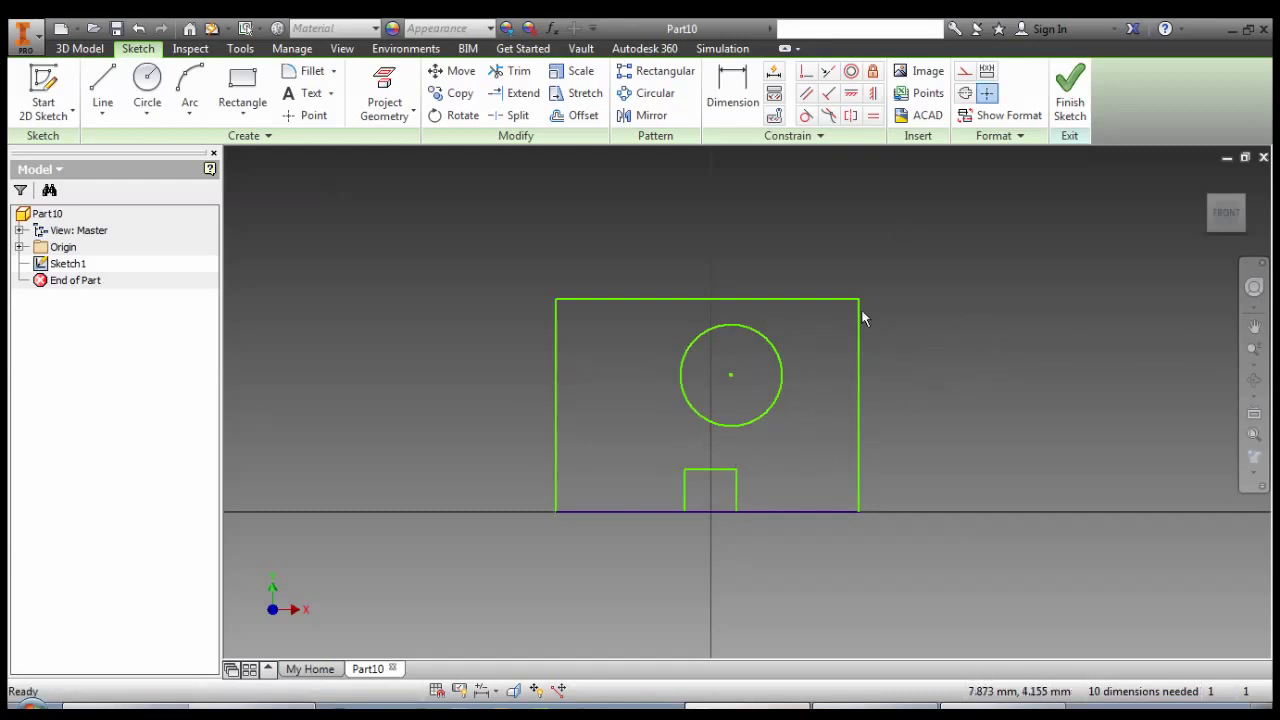
Make the slot's sides equal and the bottom edges either side of the slot equal
click(871, 116)
click(701, 511)
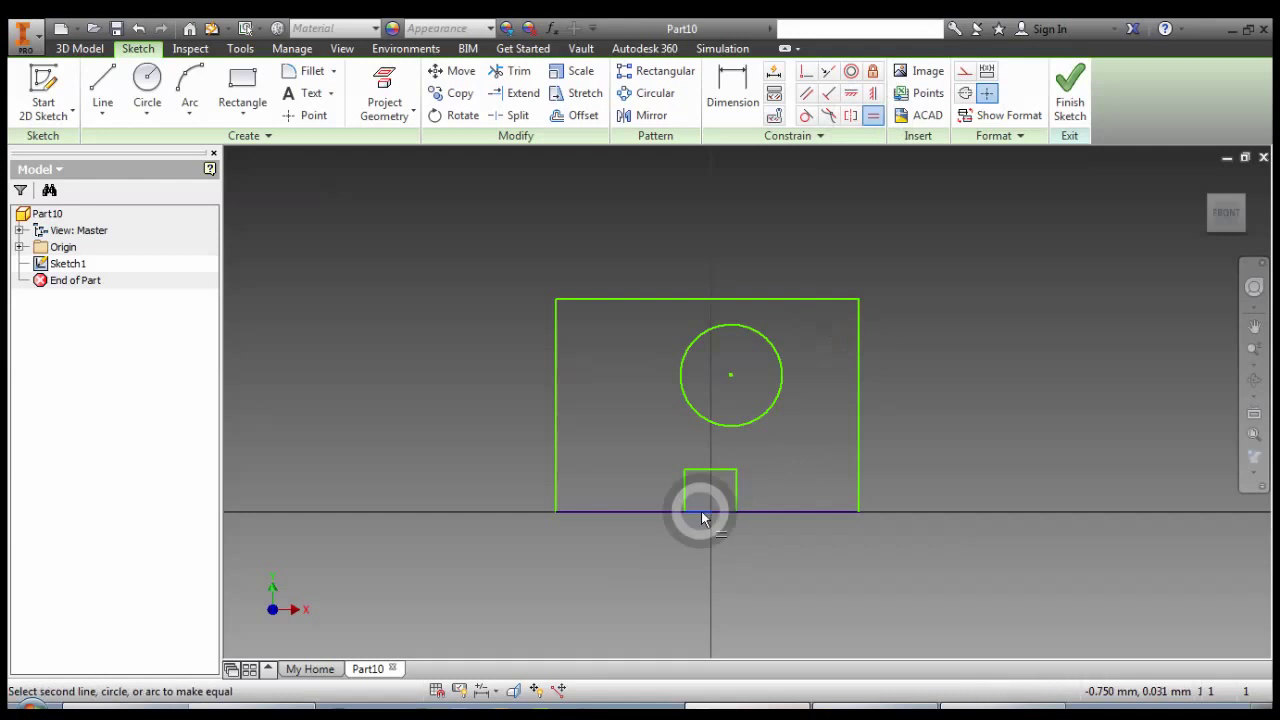
click(723, 510)
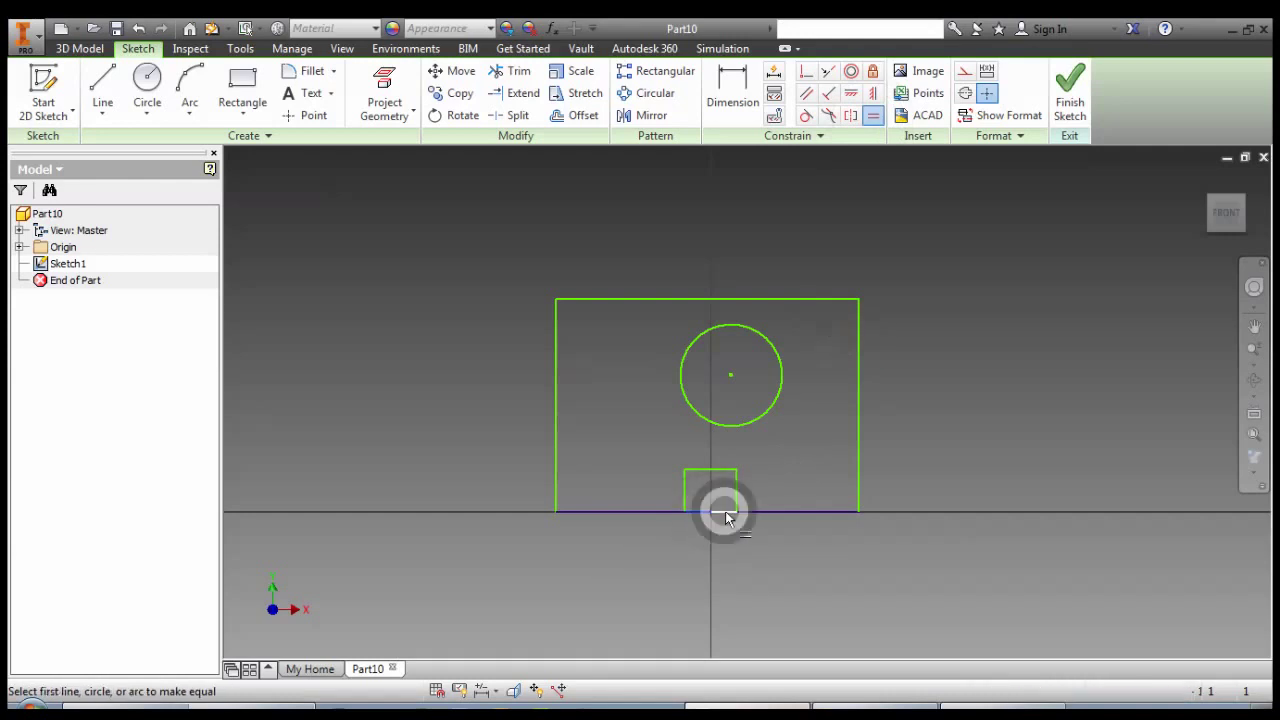
click(650, 510)
click(782, 509)
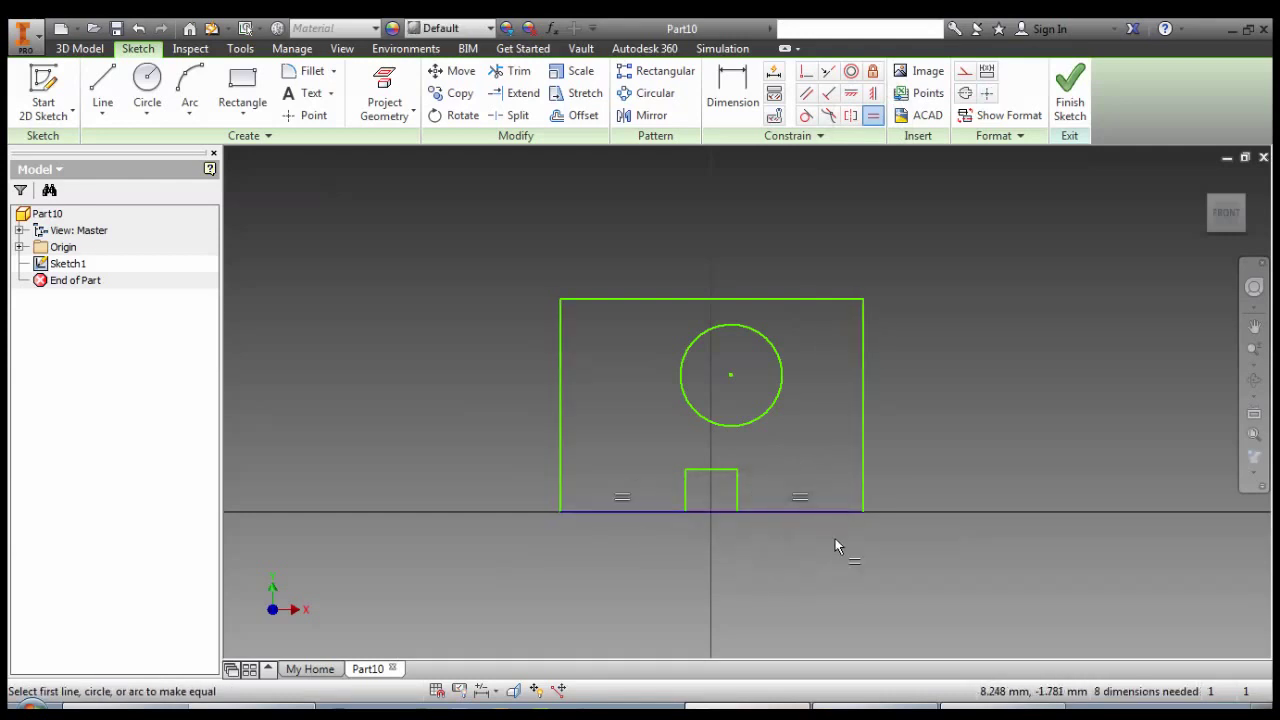
key(Escape)
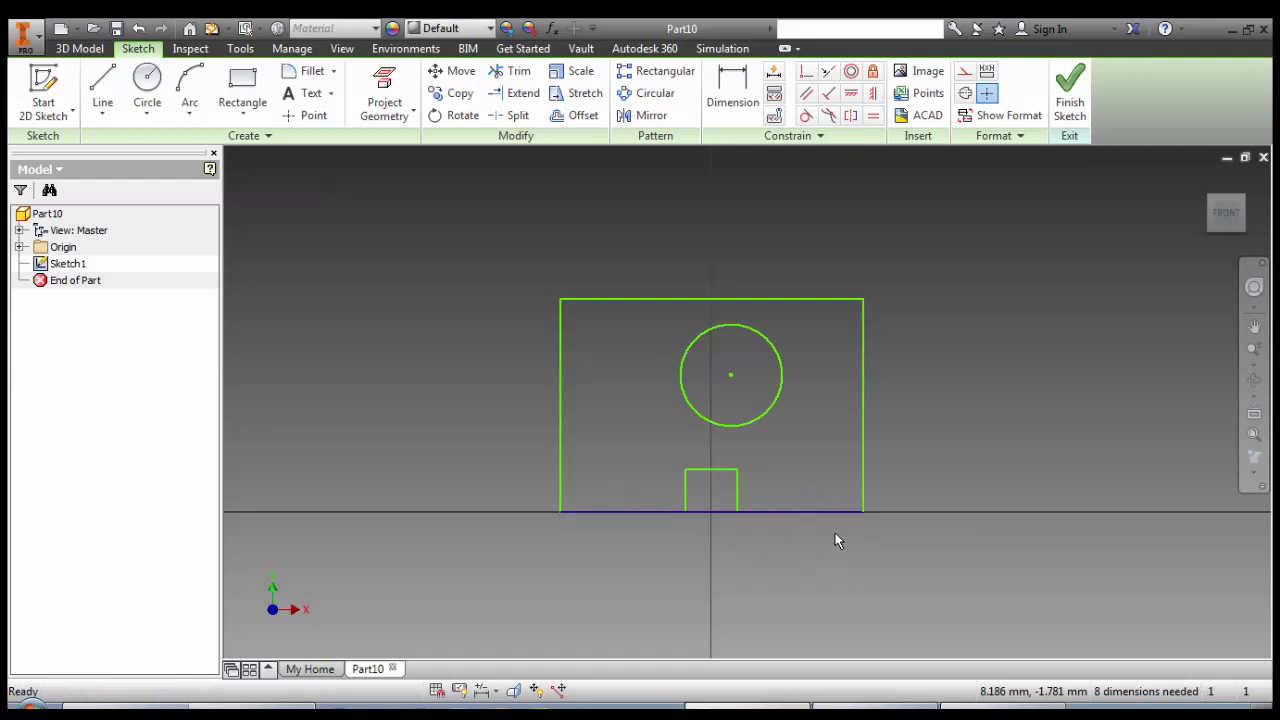
Dimension the top-left edge to 32.5 and apply an equal constraint to the top edges
click(732, 90)
click(671, 297)
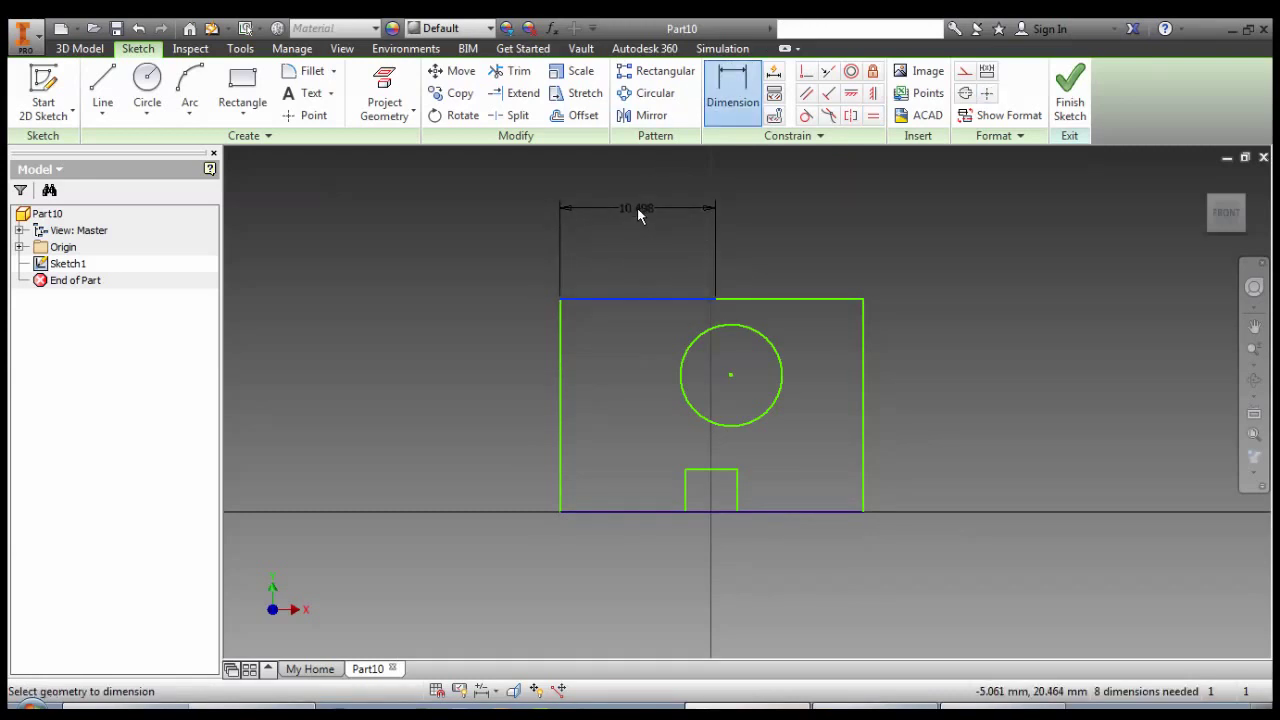
click(638, 210)
text(32)
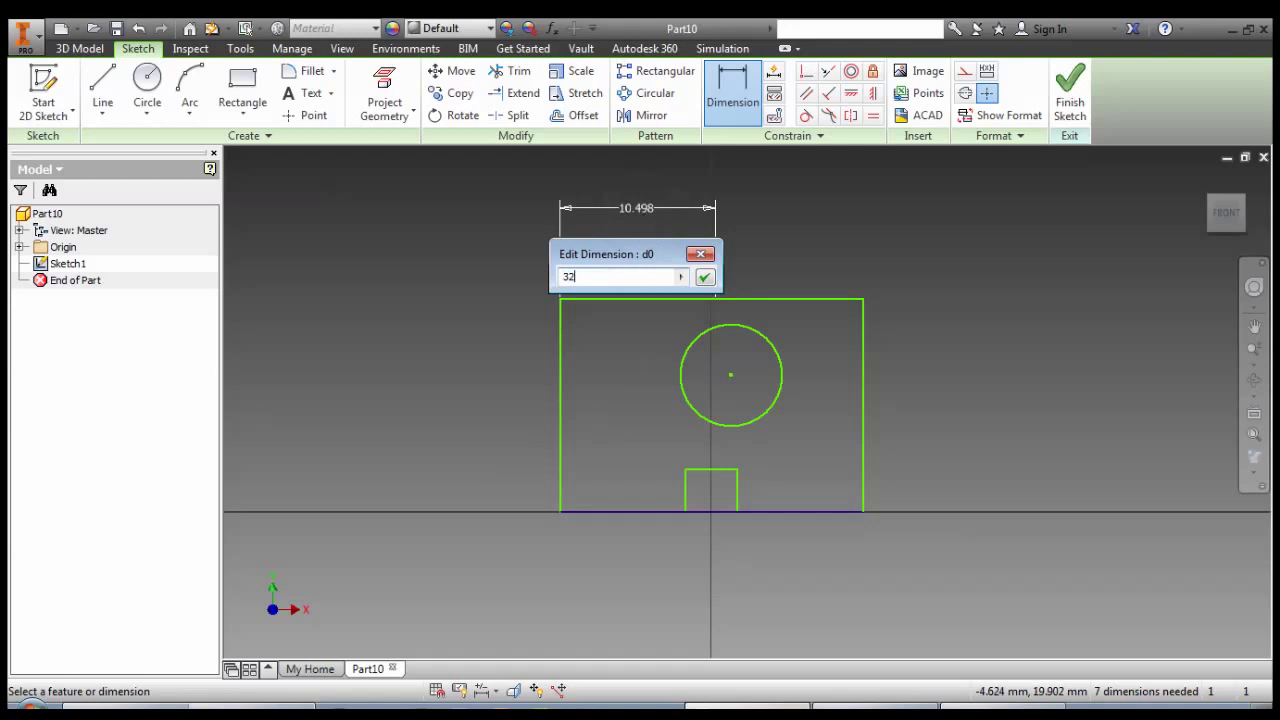
text(,5)
click(705, 279)
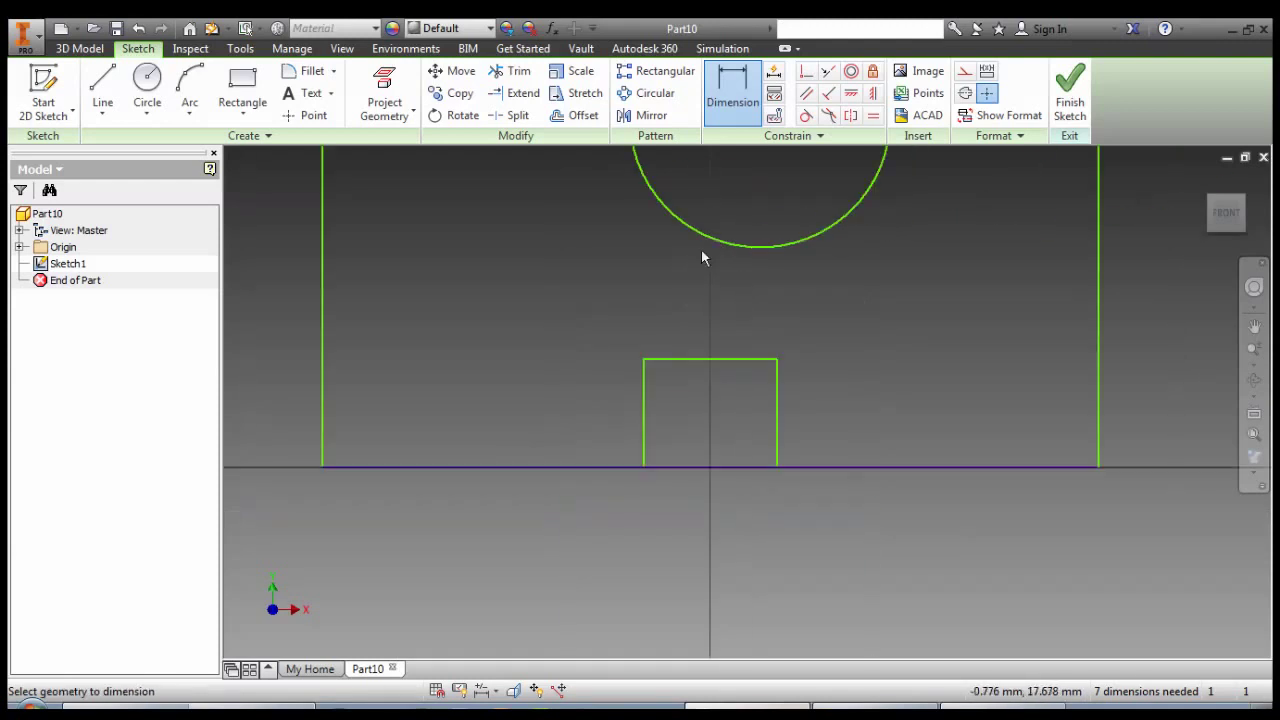
click(873, 116)
click(690, 184)
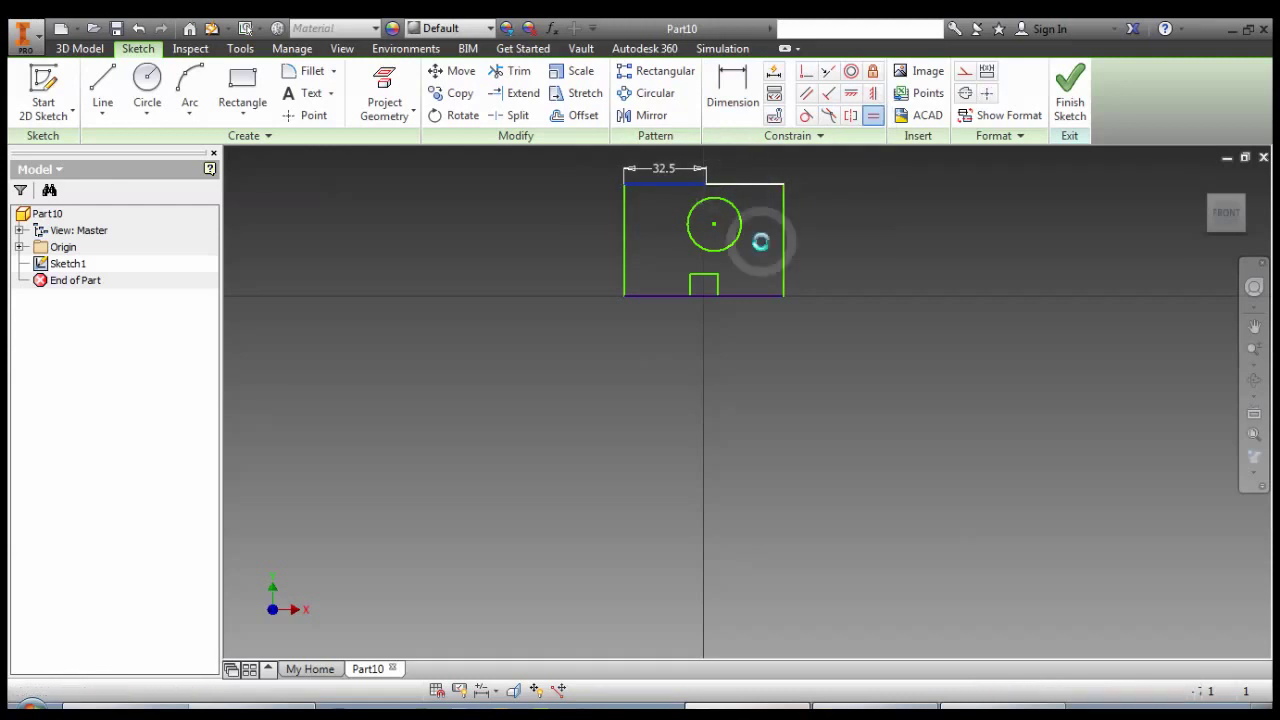
scroll(715, 366, down, 6)
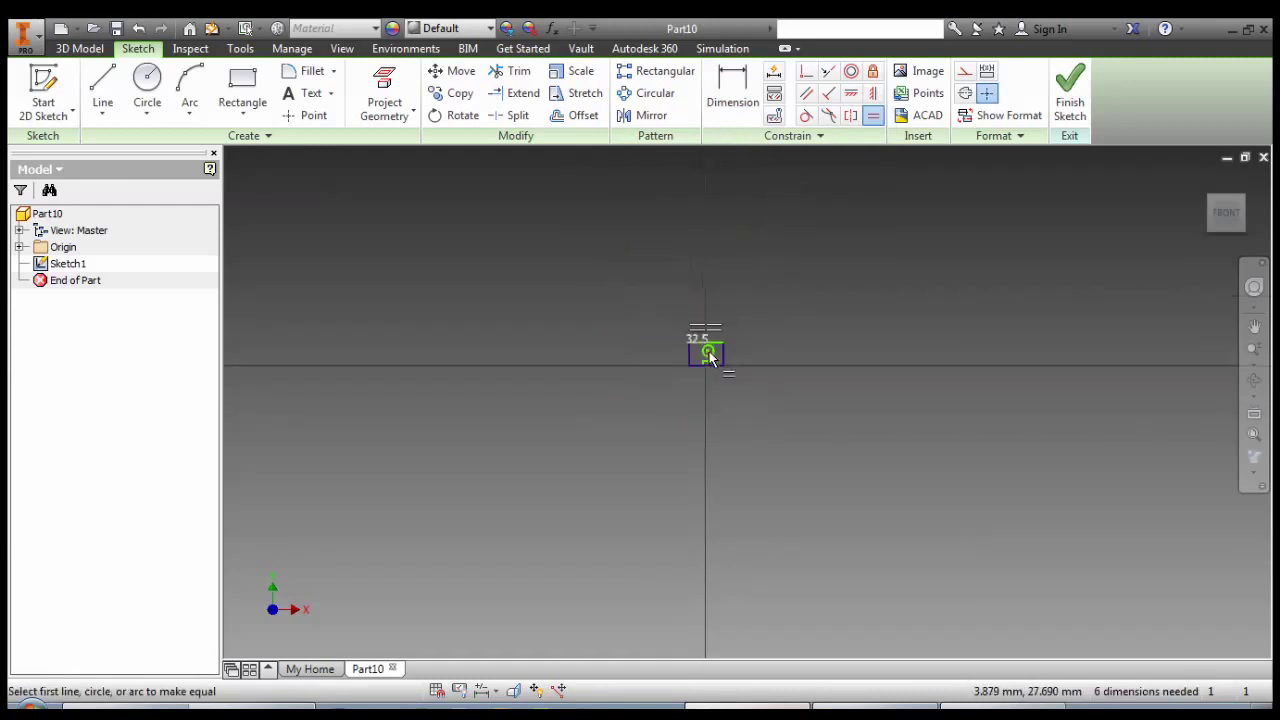
scroll(709, 357, up, 6)
key(Escape)
Dimension the block height to 50, then bring up the REA regulations PDF
key(d)
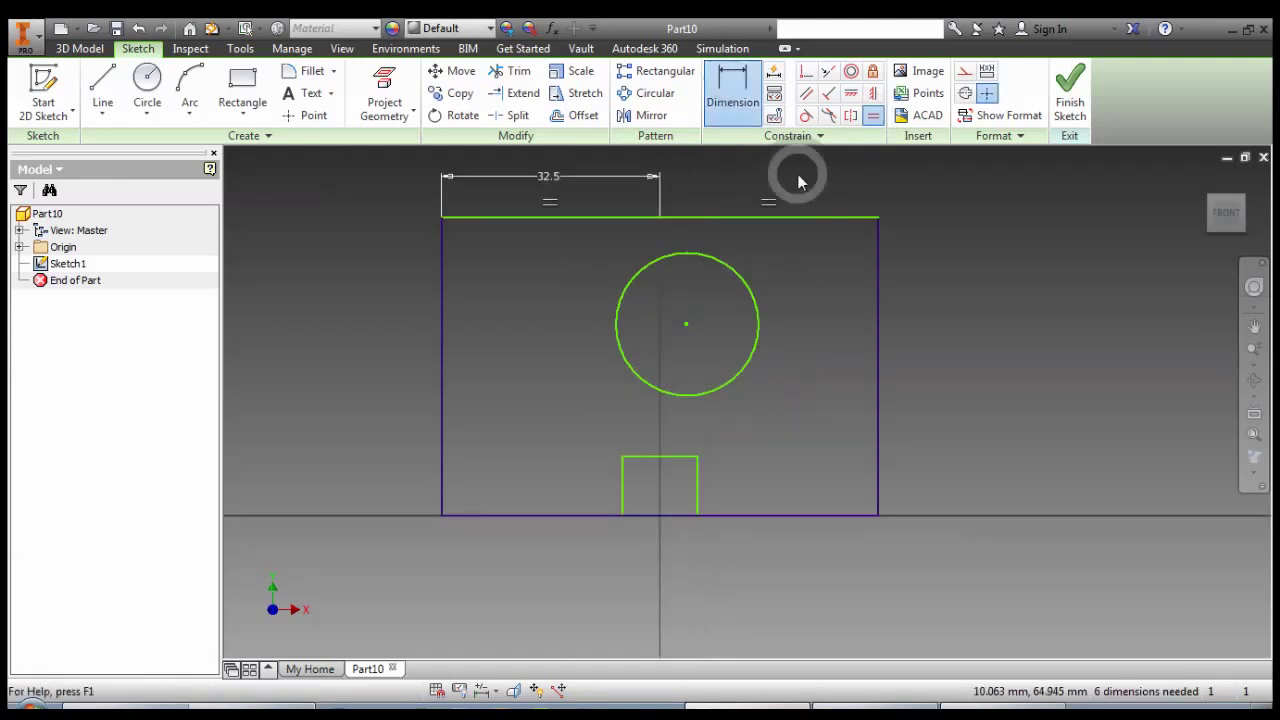
click(877, 342)
click(1005, 372)
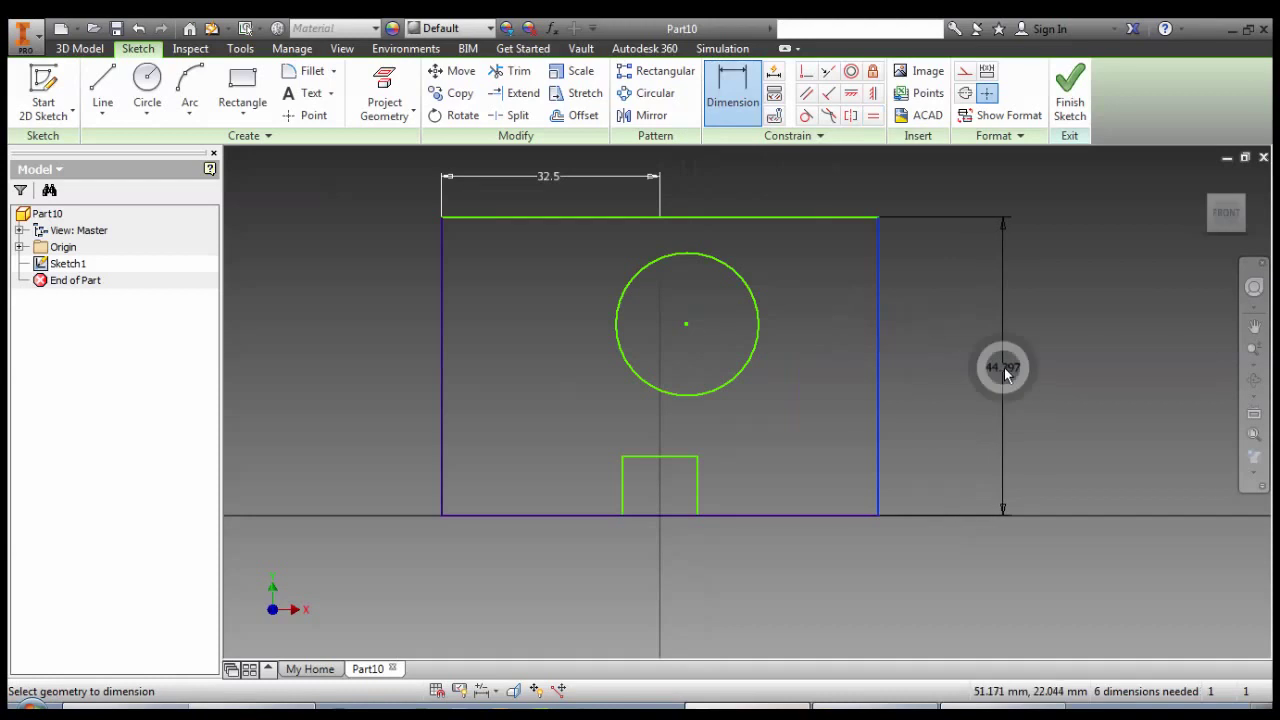
text(50)
click(1069, 438)
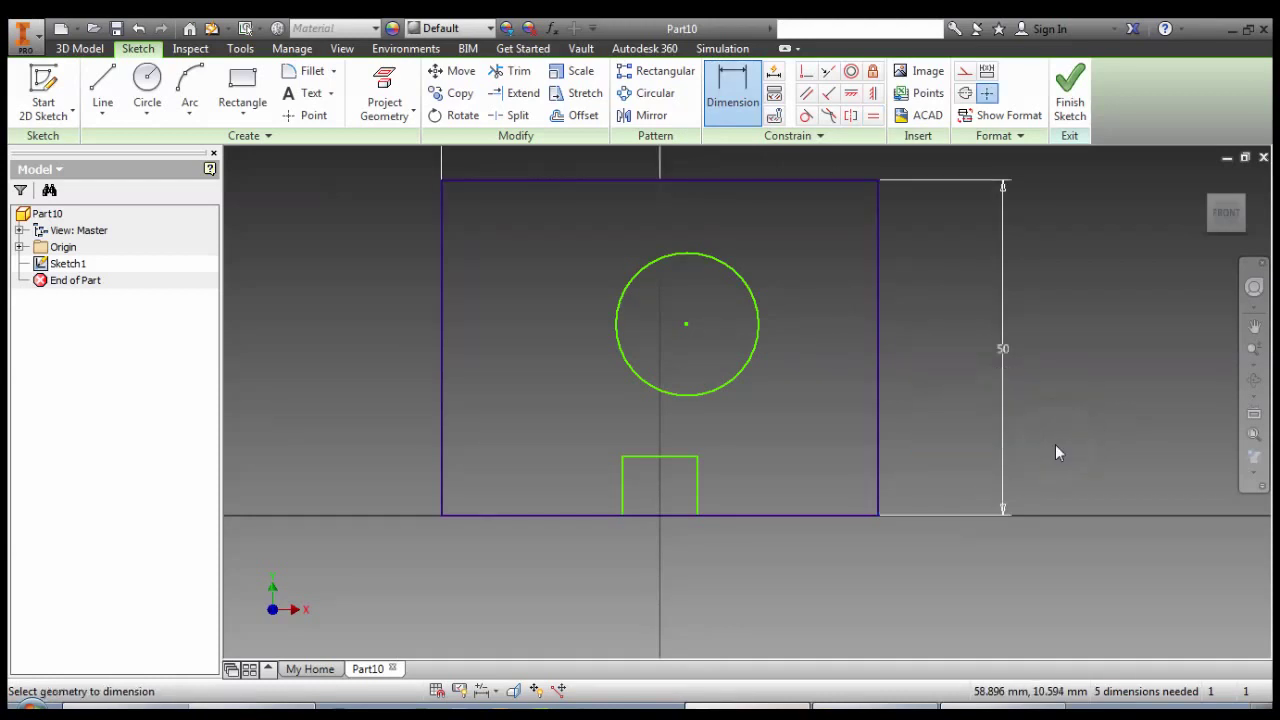
click(371, 668)
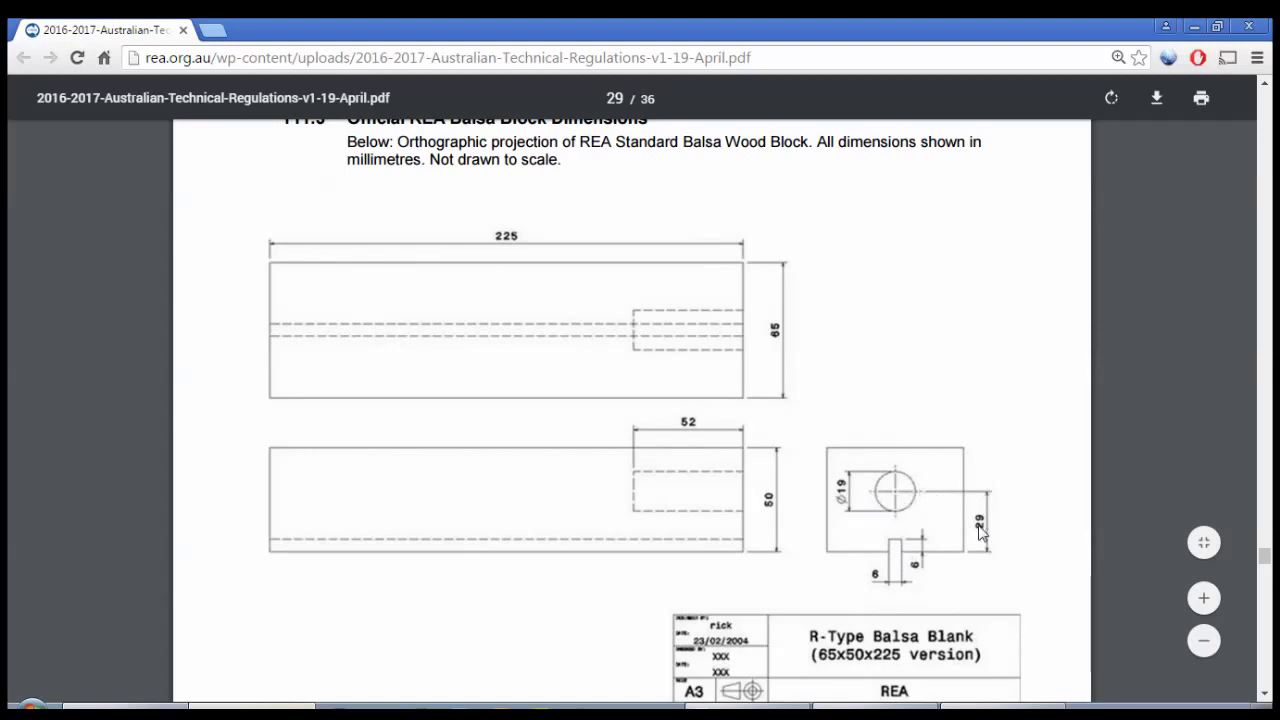
After reading the Ø19, 29 and 6 mm dimensions in the PDF, return to the Inventor sketch
click(749, 704)
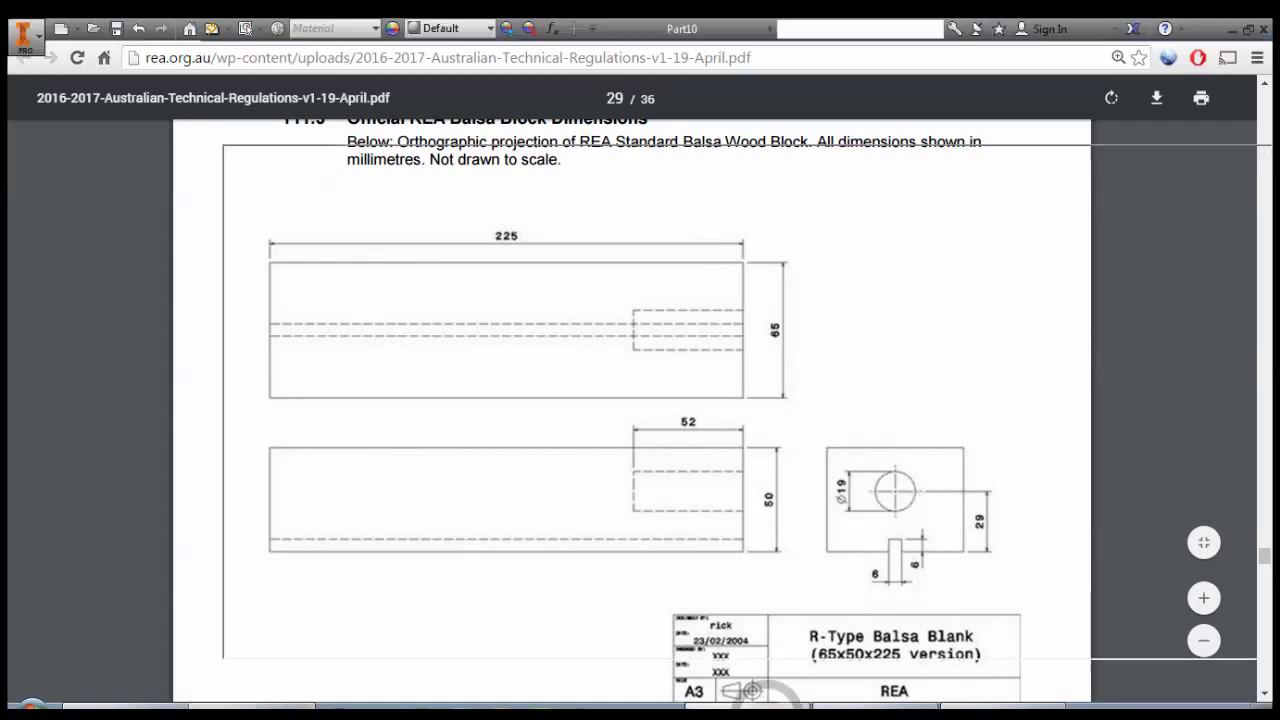
Dimension the hole circle to 19 diameter with its centre 29 above the bottom edge
scroll(752, 330, down, 2)
click(732, 88)
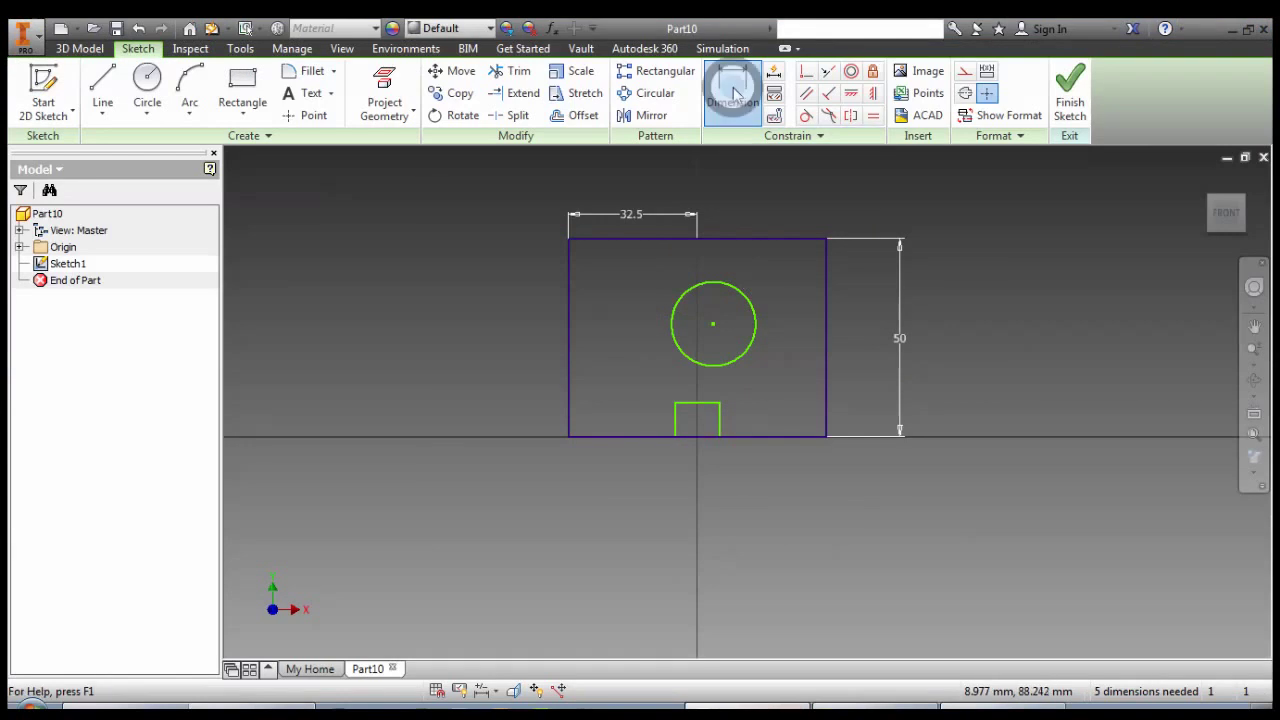
click(757, 326)
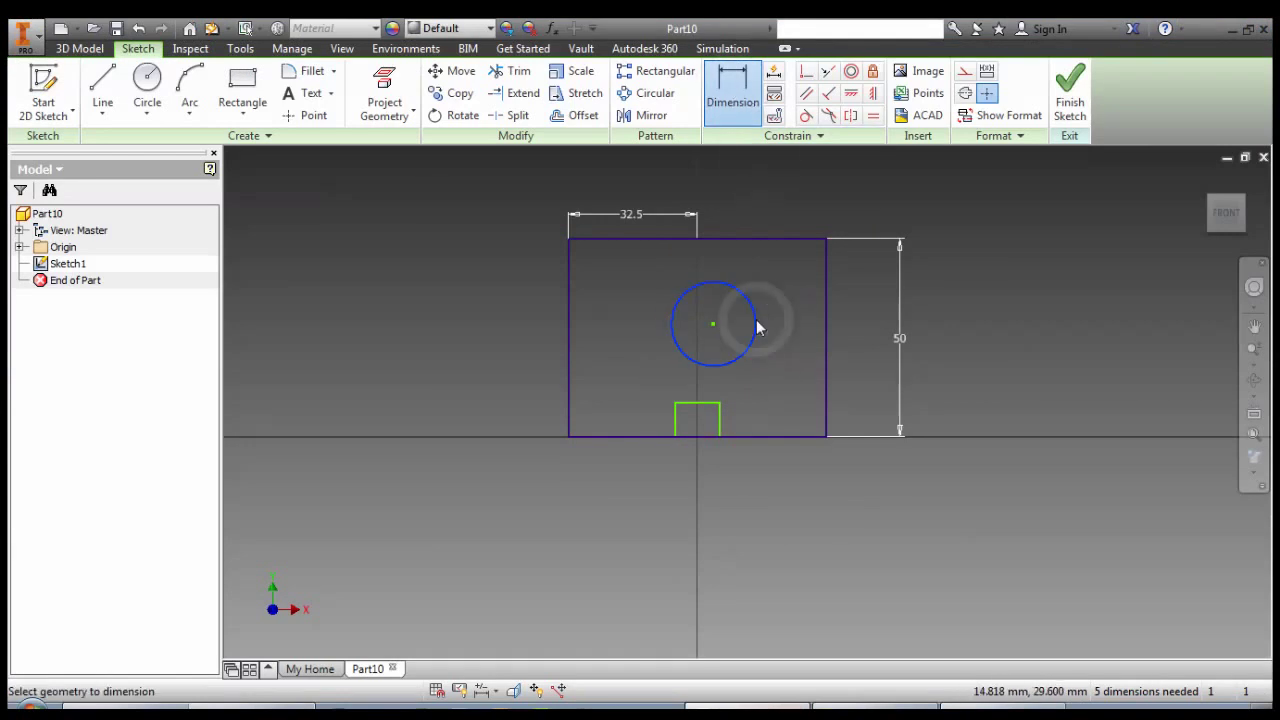
click(786, 199)
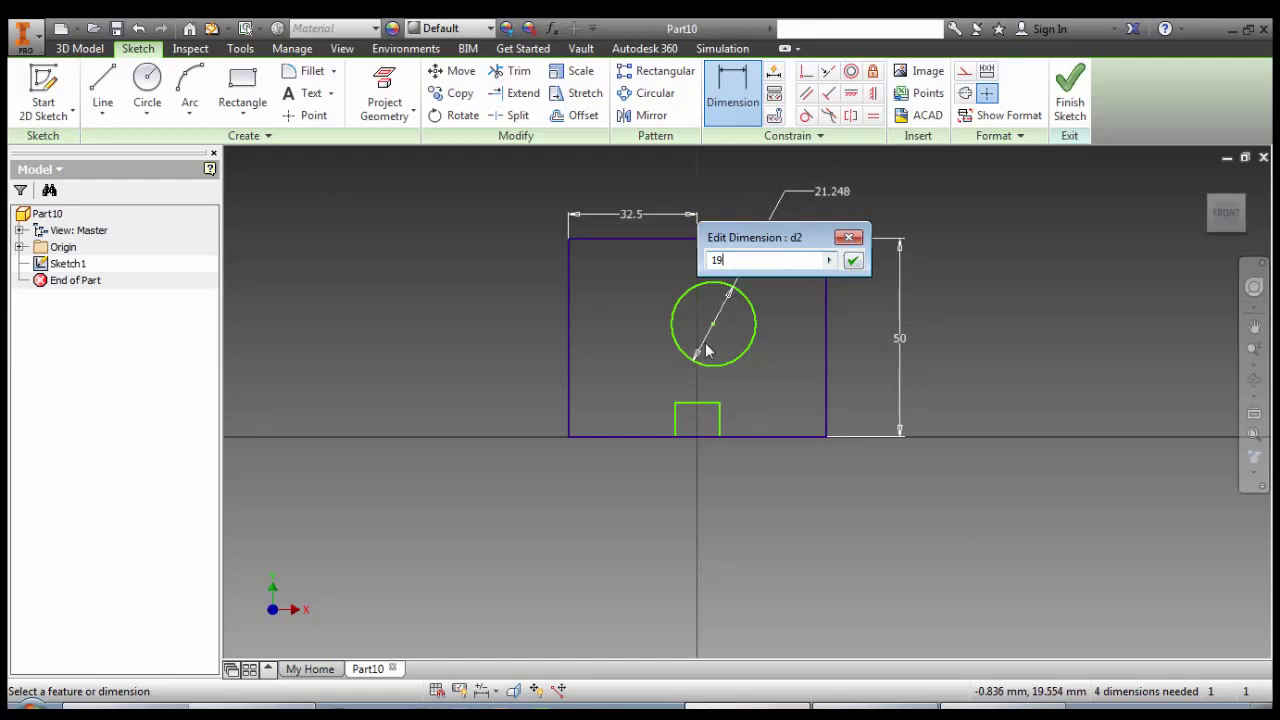
click(852, 260)
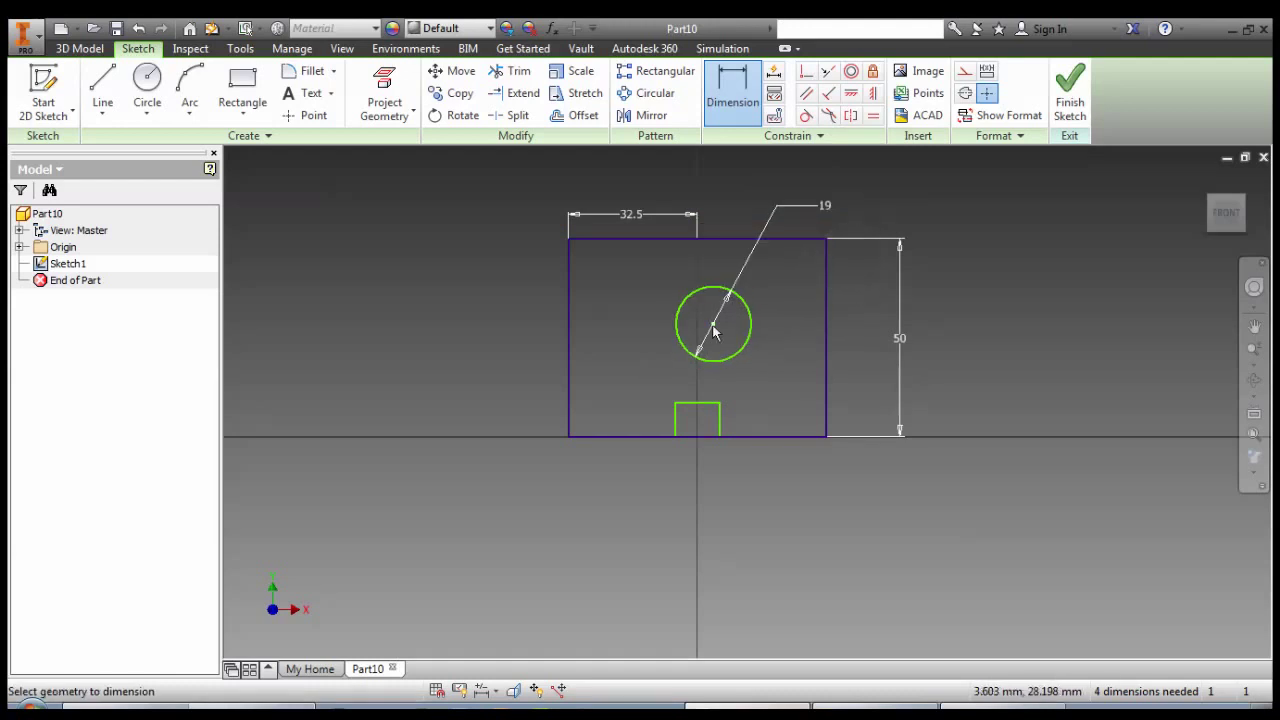
click(764, 436)
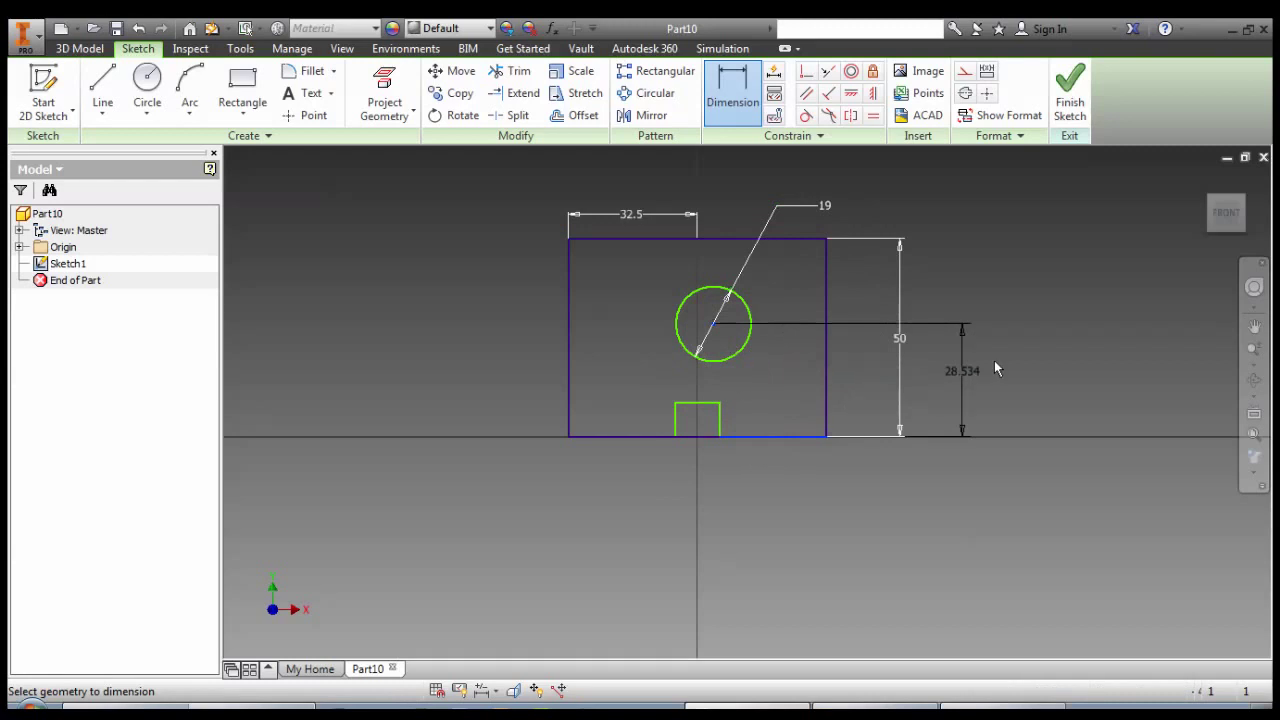
click(1036, 385)
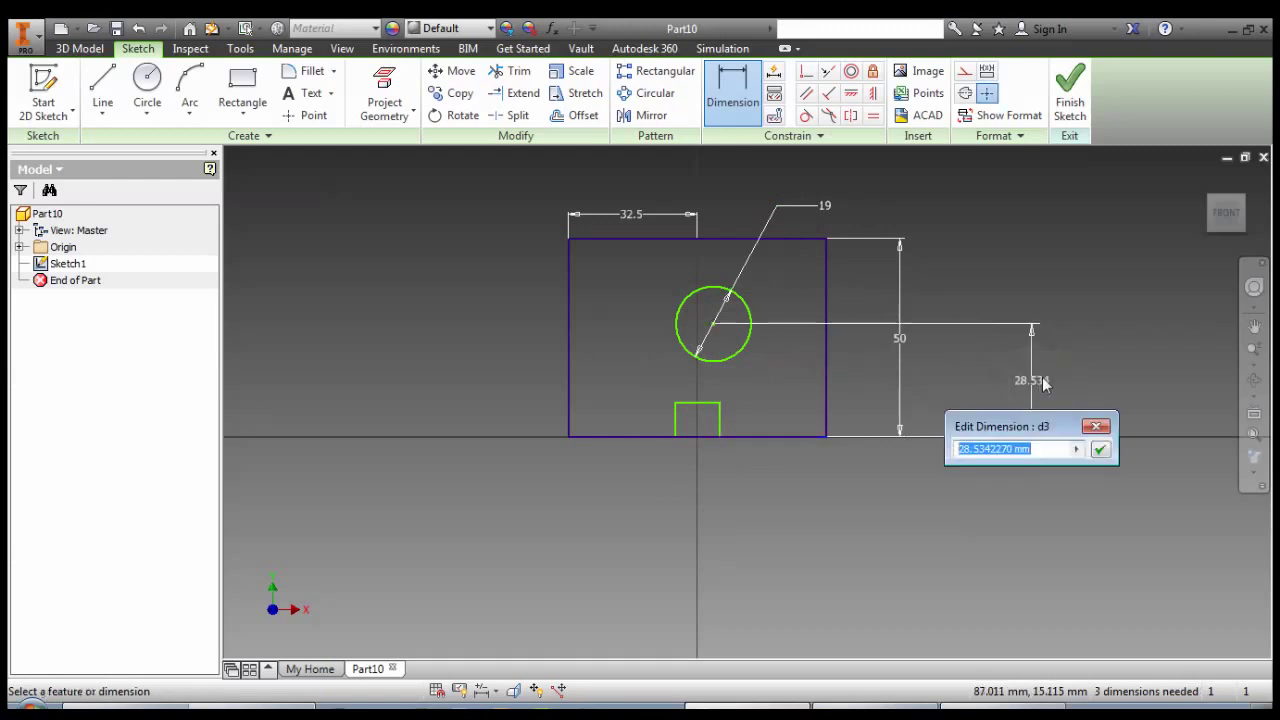
text(29)
click(1098, 449)
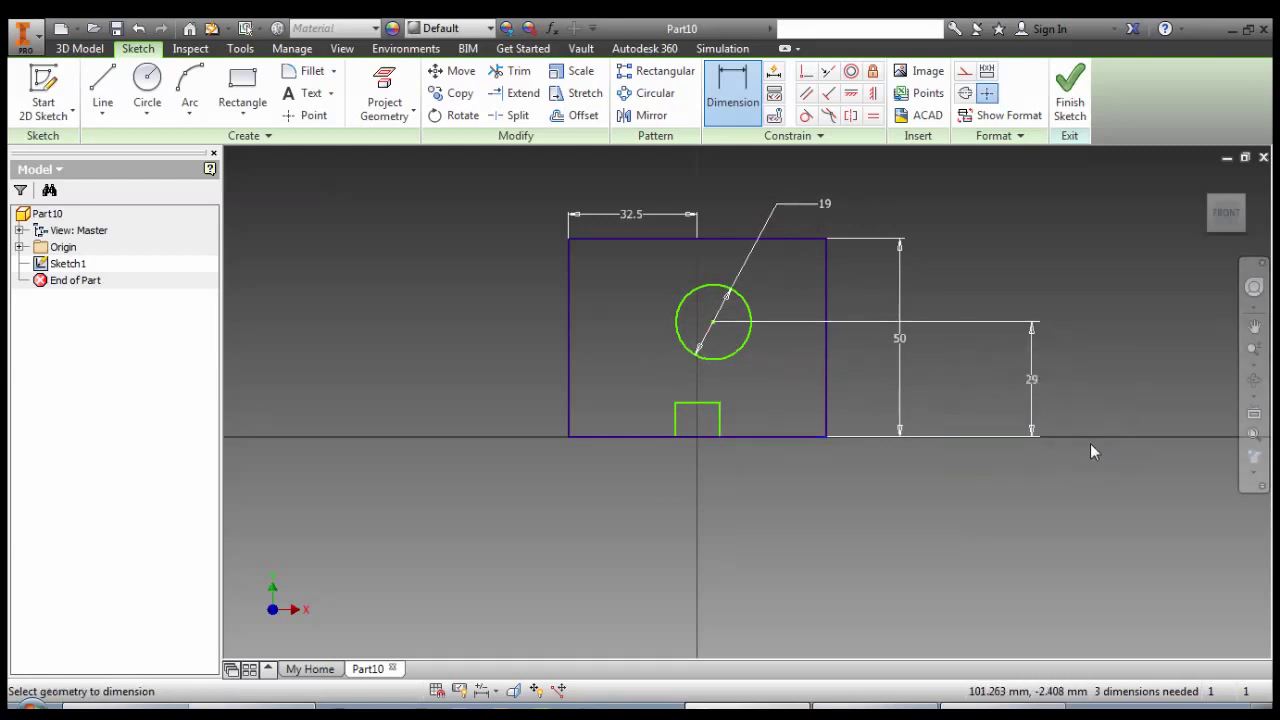
Dimension the slot 6 wide and 6 deep
click(708, 408)
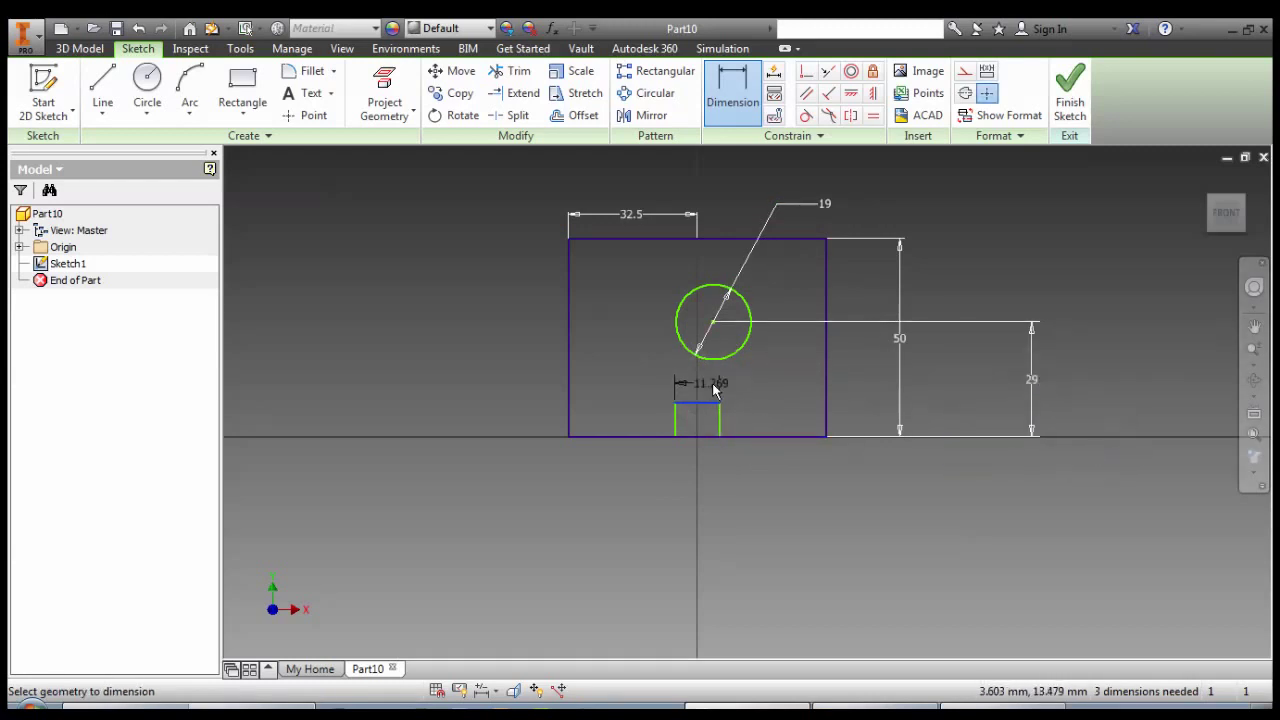
click(711, 383)
text(6)
click(780, 452)
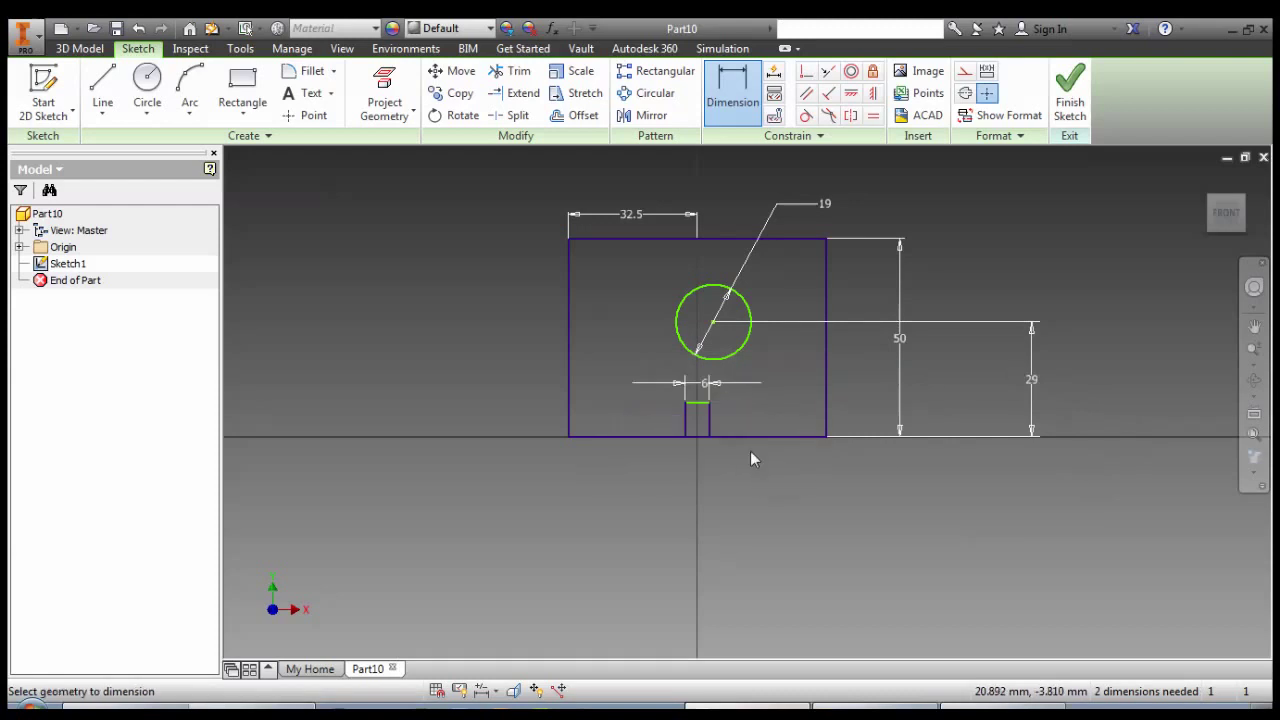
click(706, 422)
click(755, 418)
text(6)
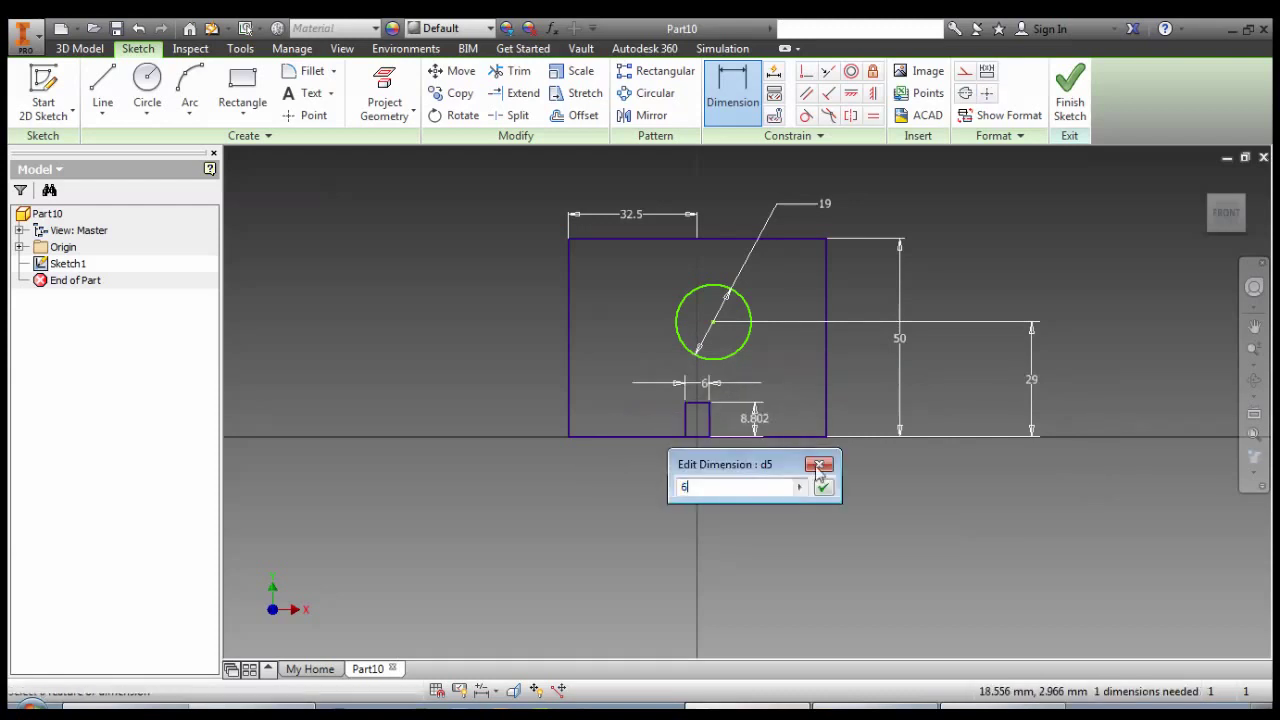
click(823, 486)
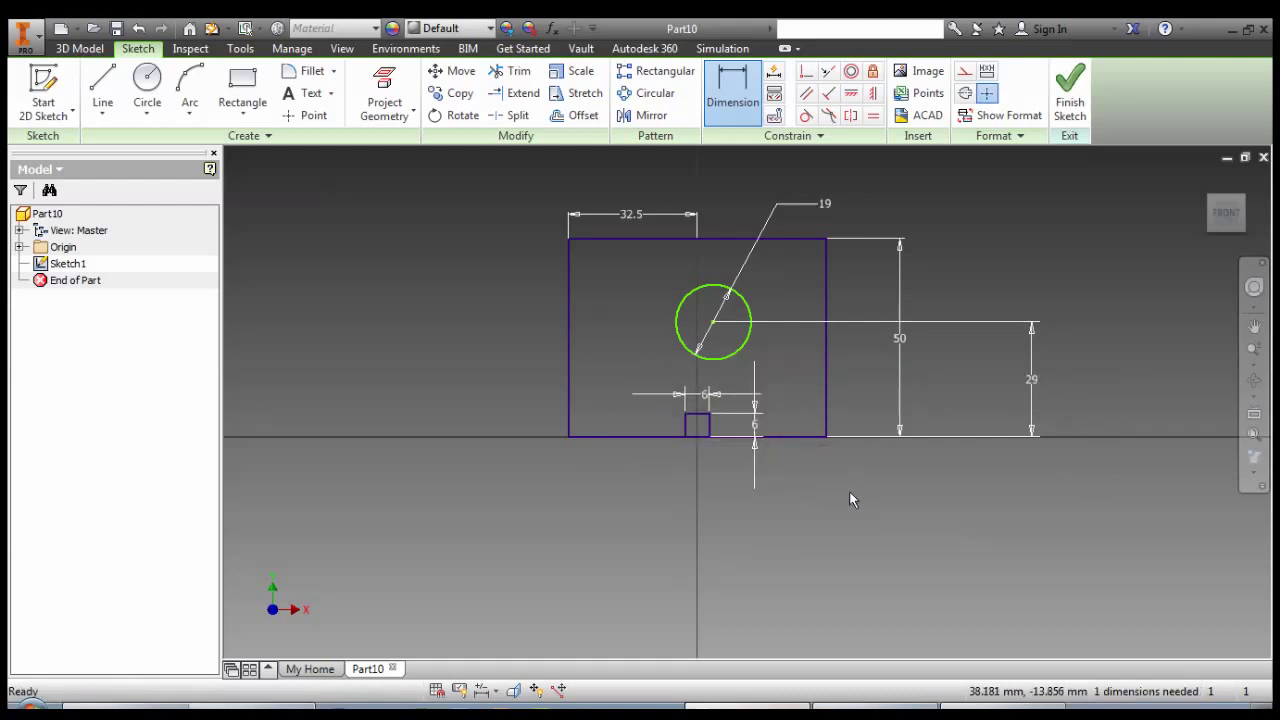
Drag the 19 hole circle slightly to the left
key(Escape)
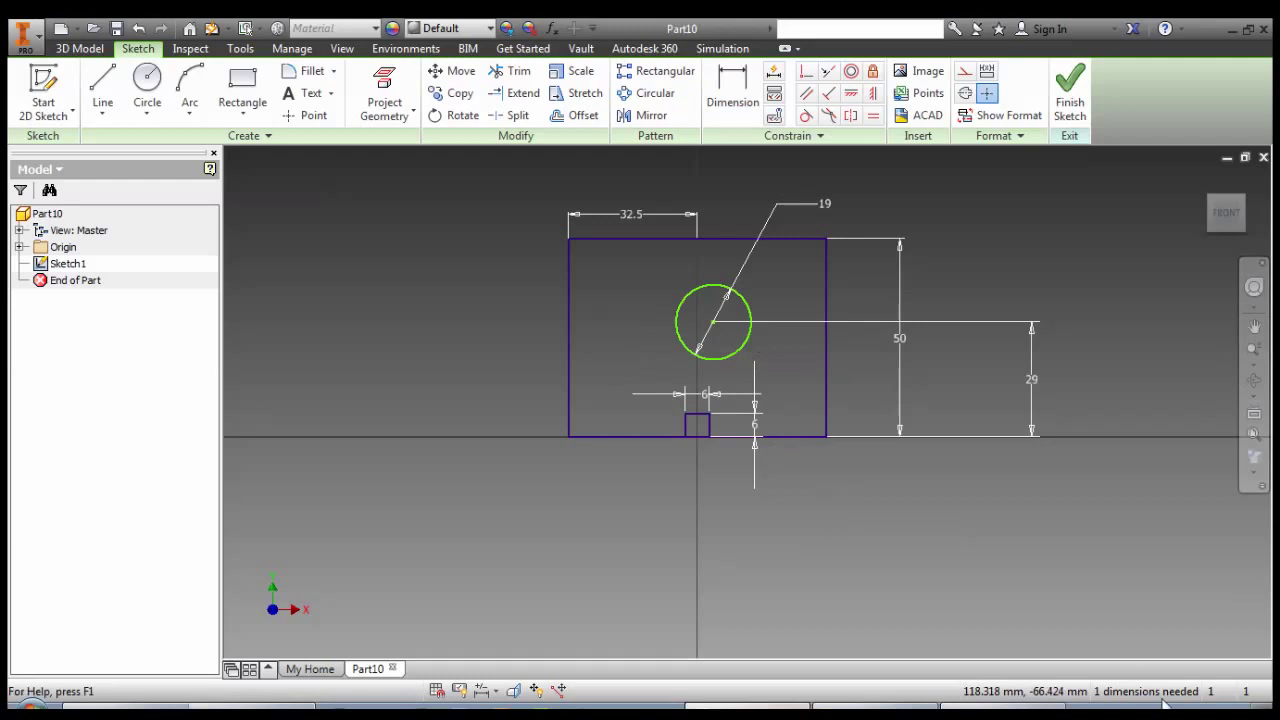
click(688, 330)
drag(688, 330, 641, 318)
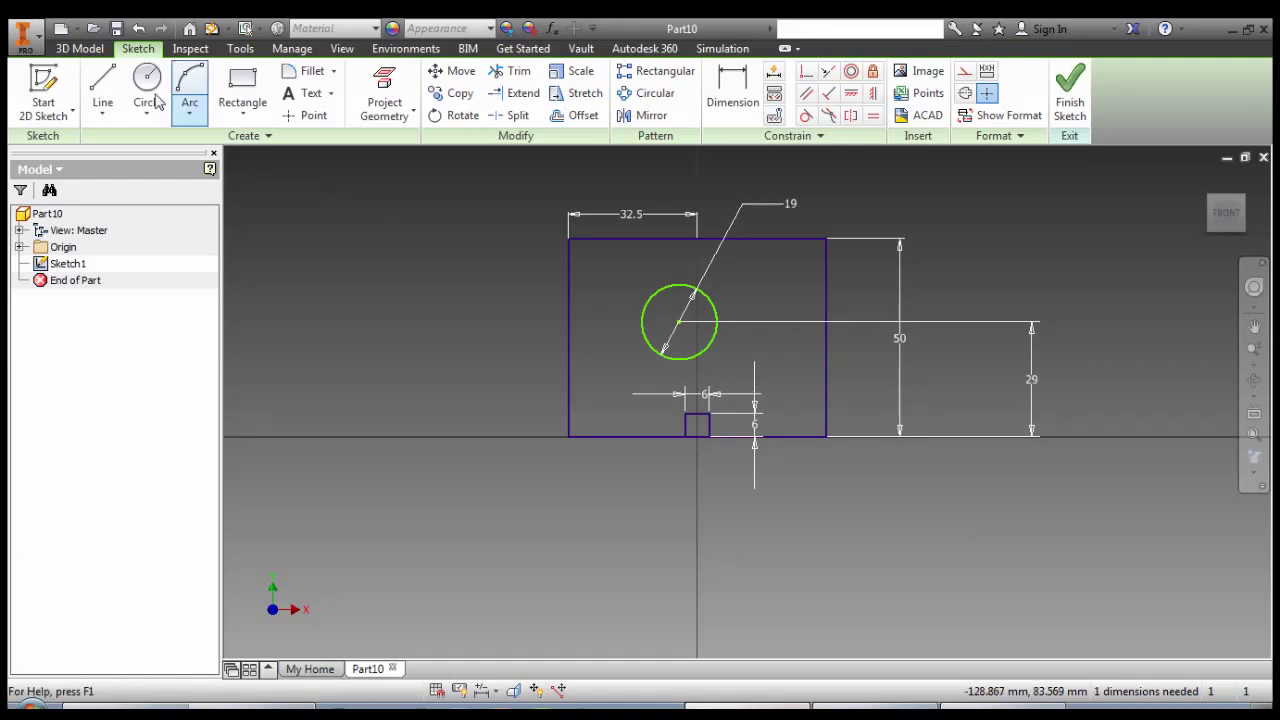
Draw a vertical construction line from the slot's top up to the block's top edge
click(102, 92)
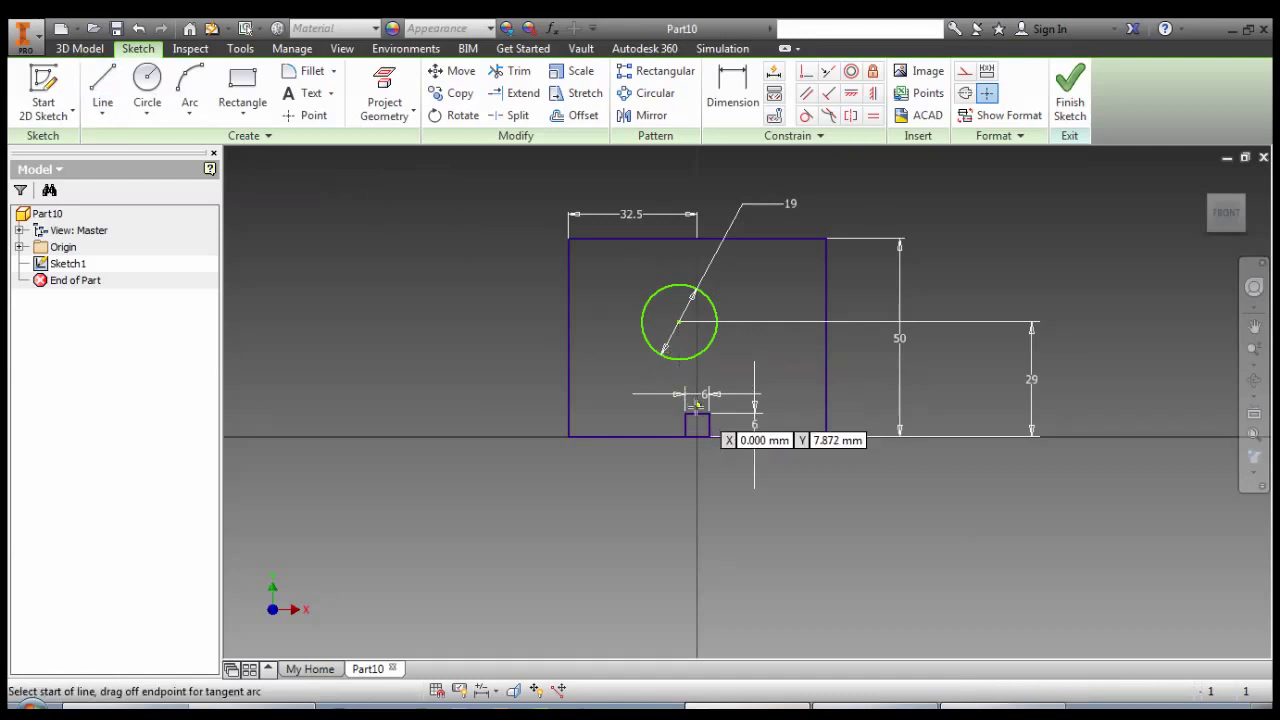
click(697, 412)
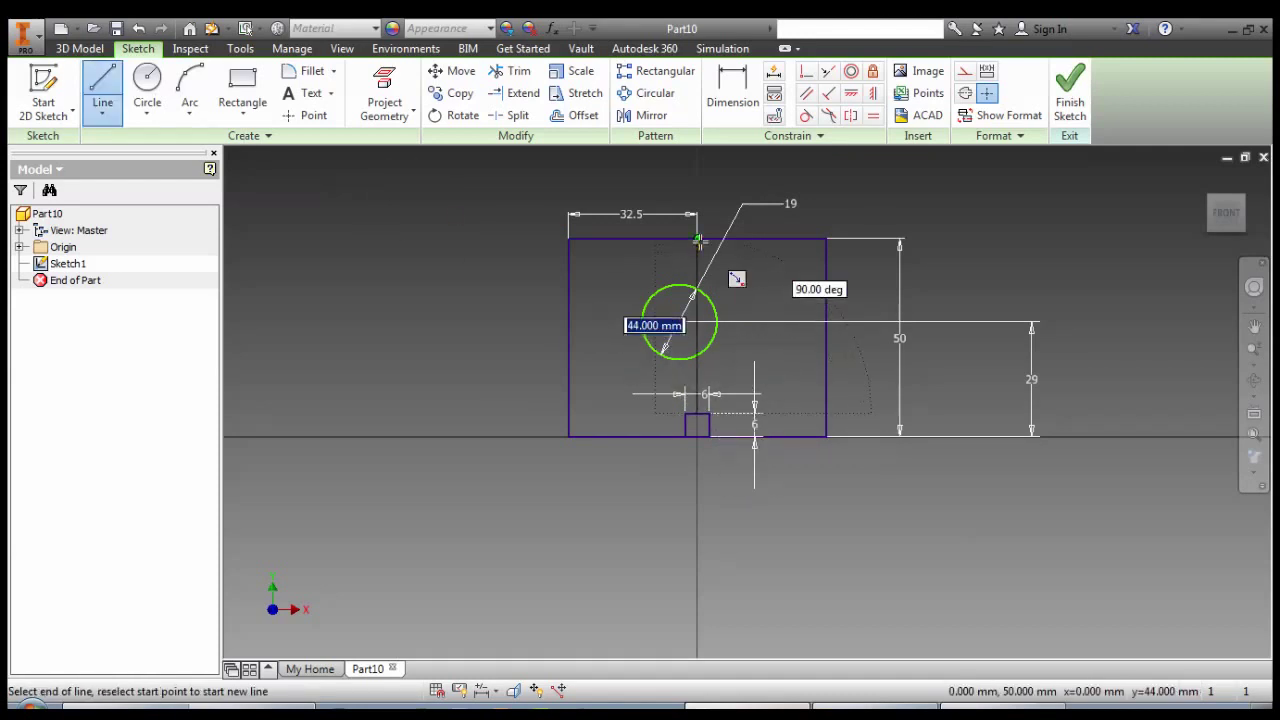
click(697, 239)
key(Escape)
click(700, 245)
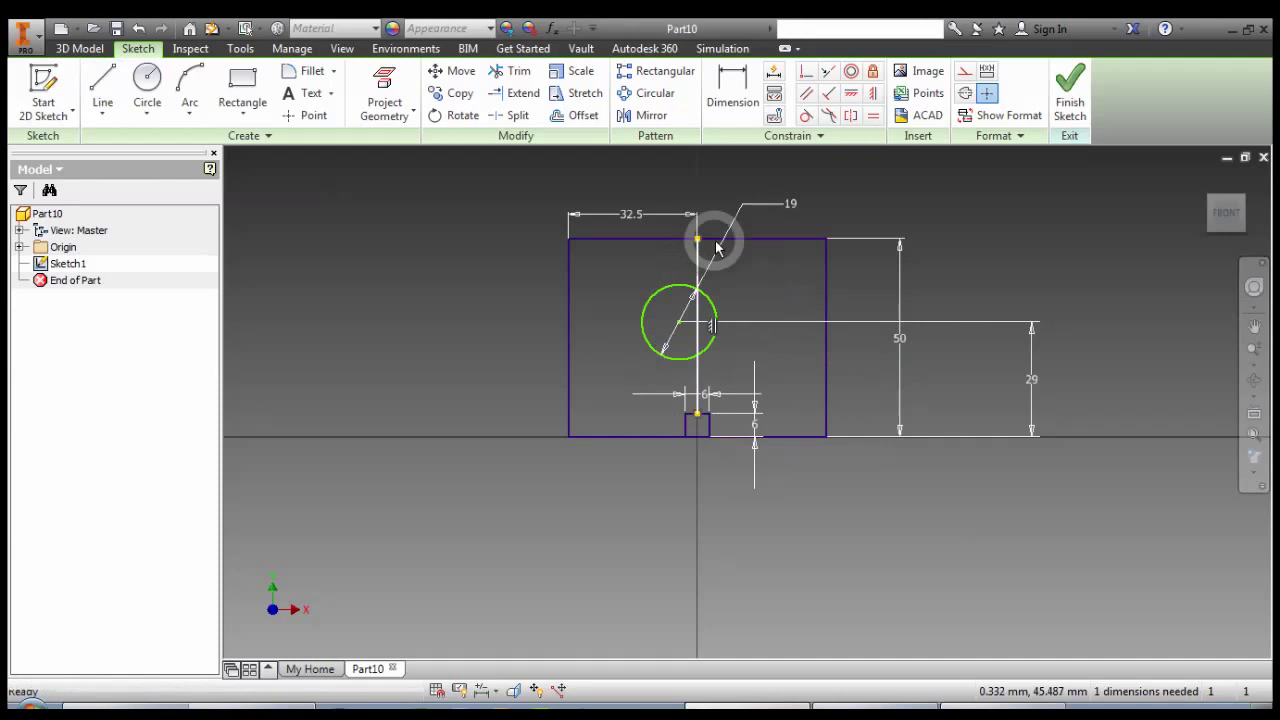
click(964, 72)
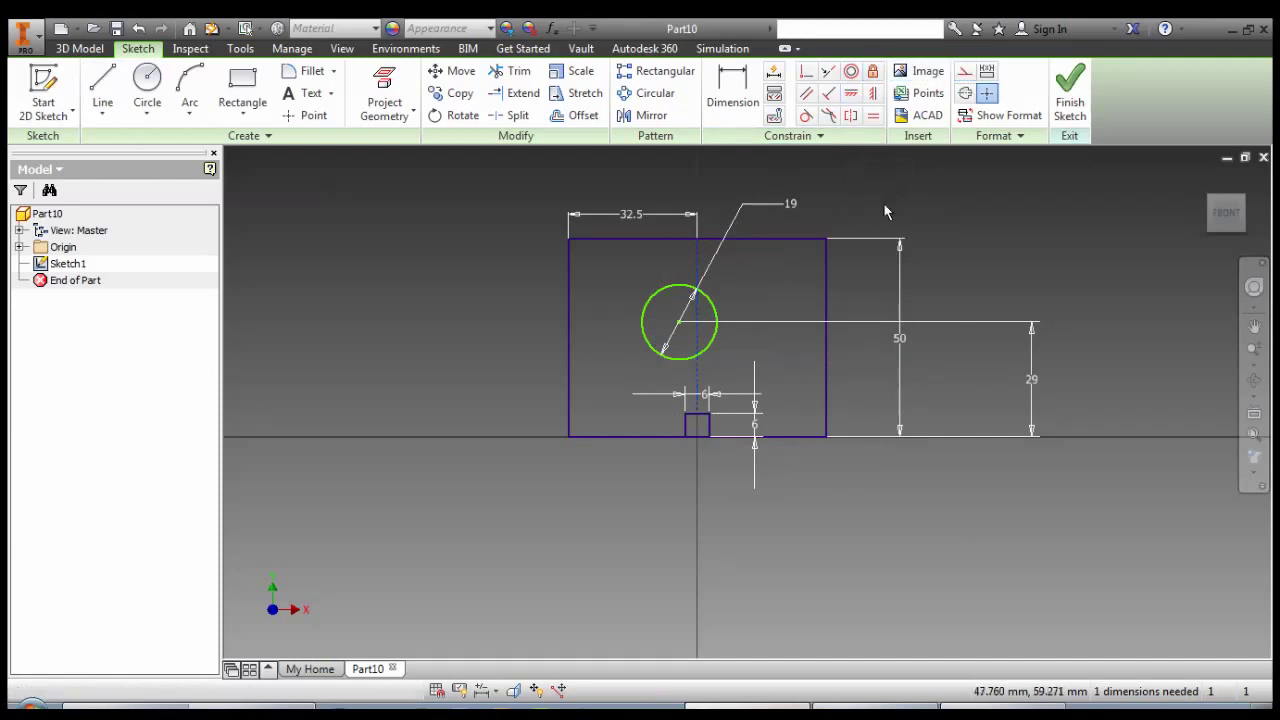
Make the circle's centre coincident with the vertical construction line
click(808, 74)
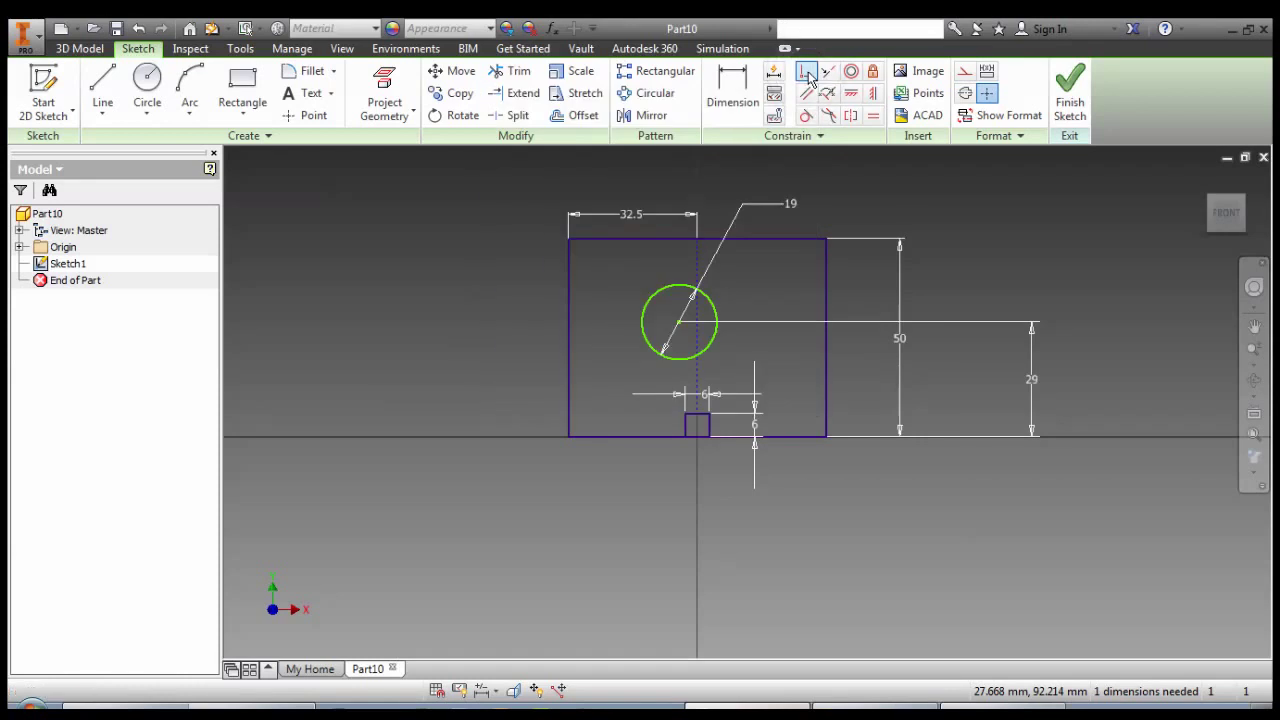
click(680, 324)
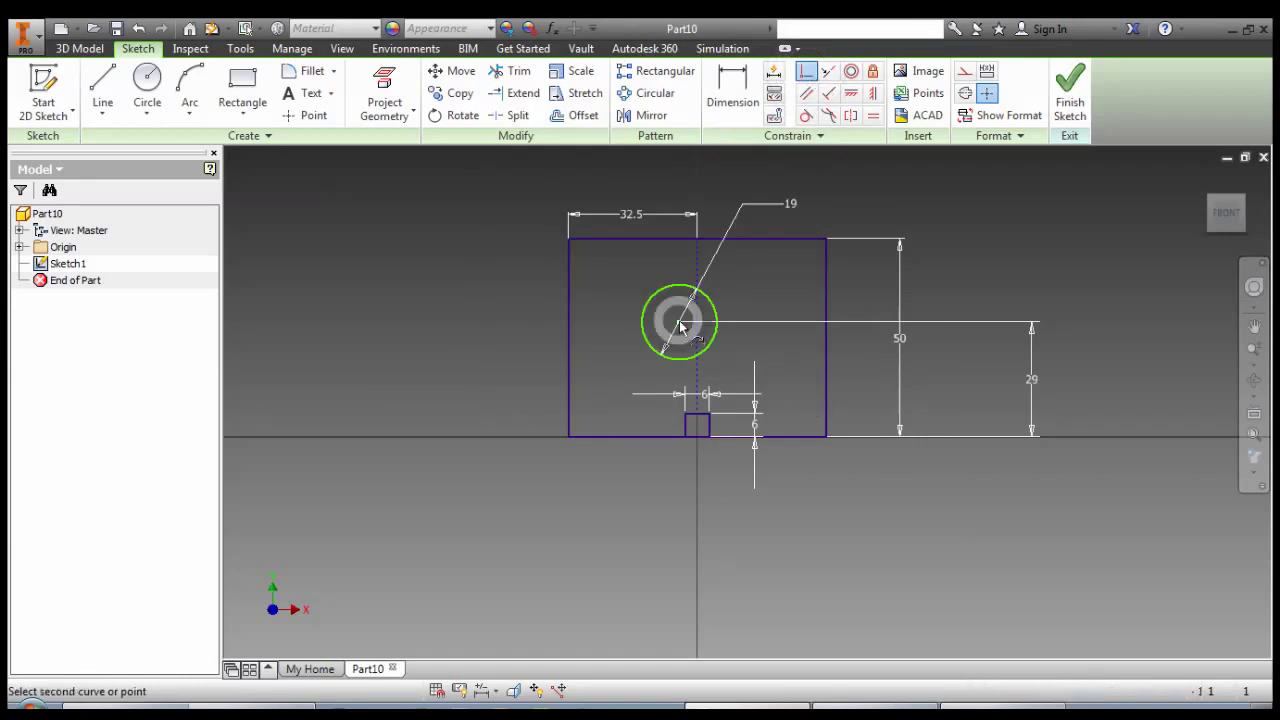
click(697, 267)
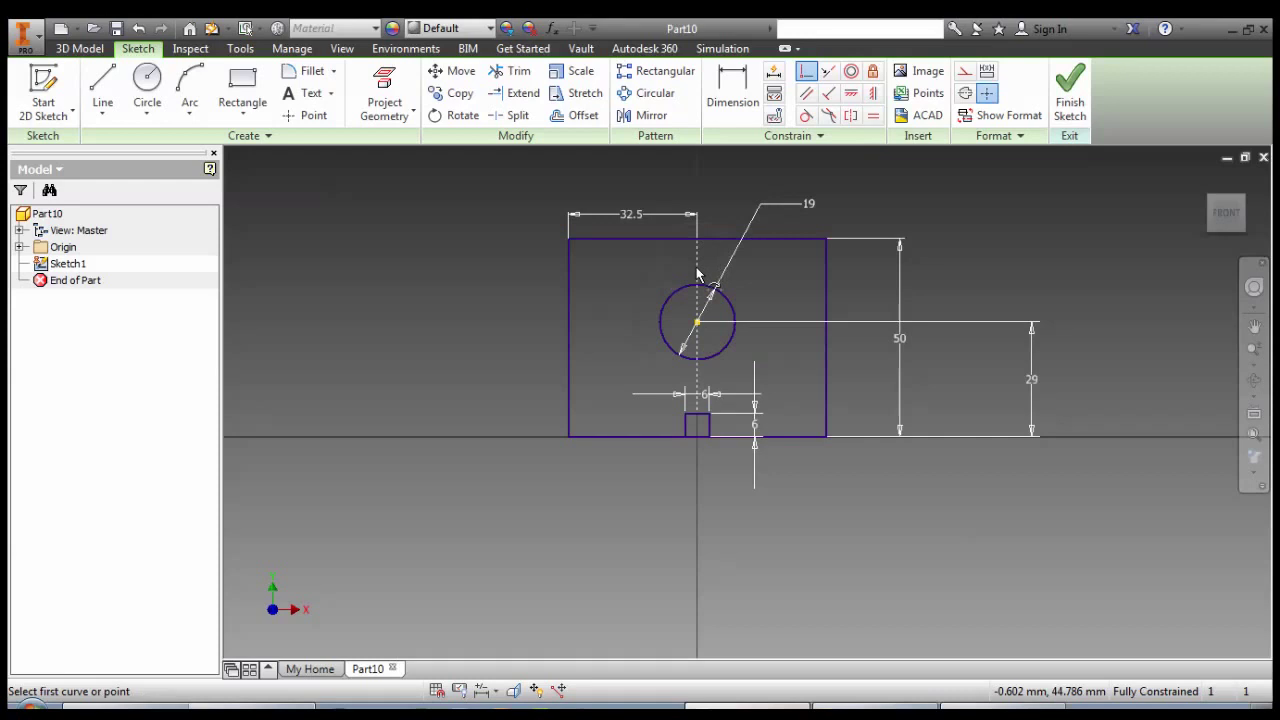
key(Escape)
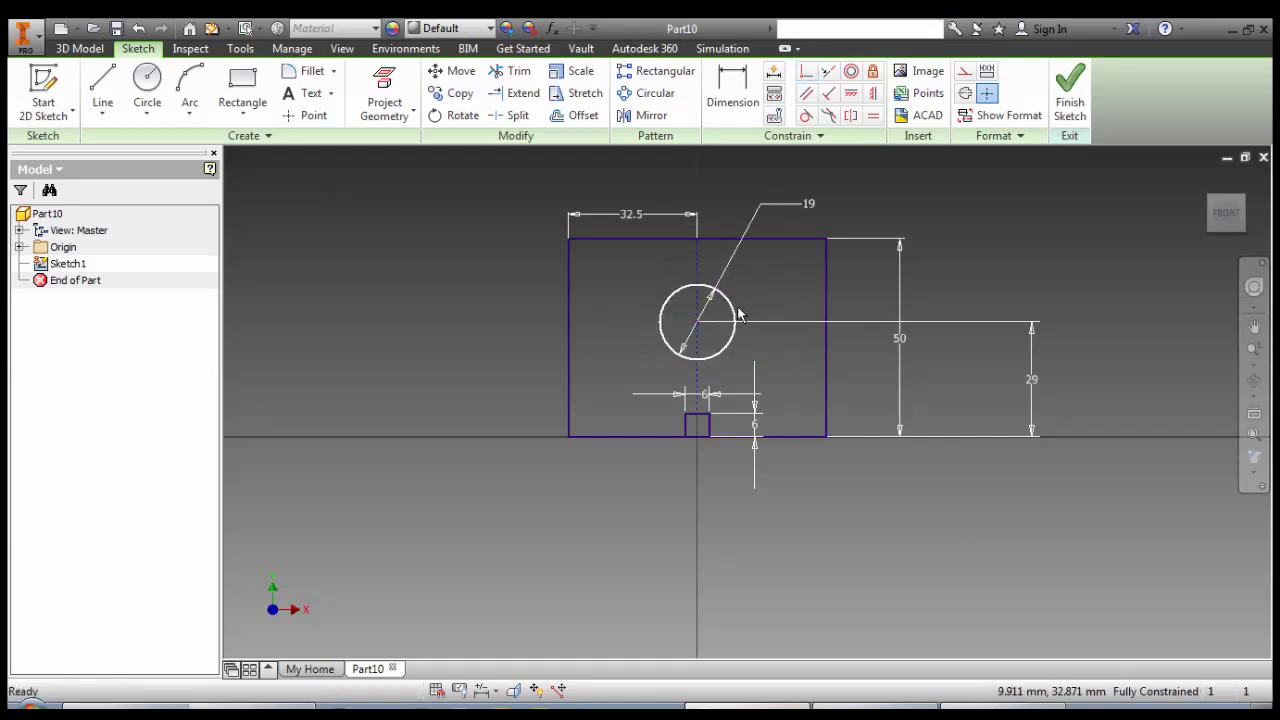
Convert both halves of the bottom line across the slot opening to construction geometry
scroll(686, 455, down, 5)
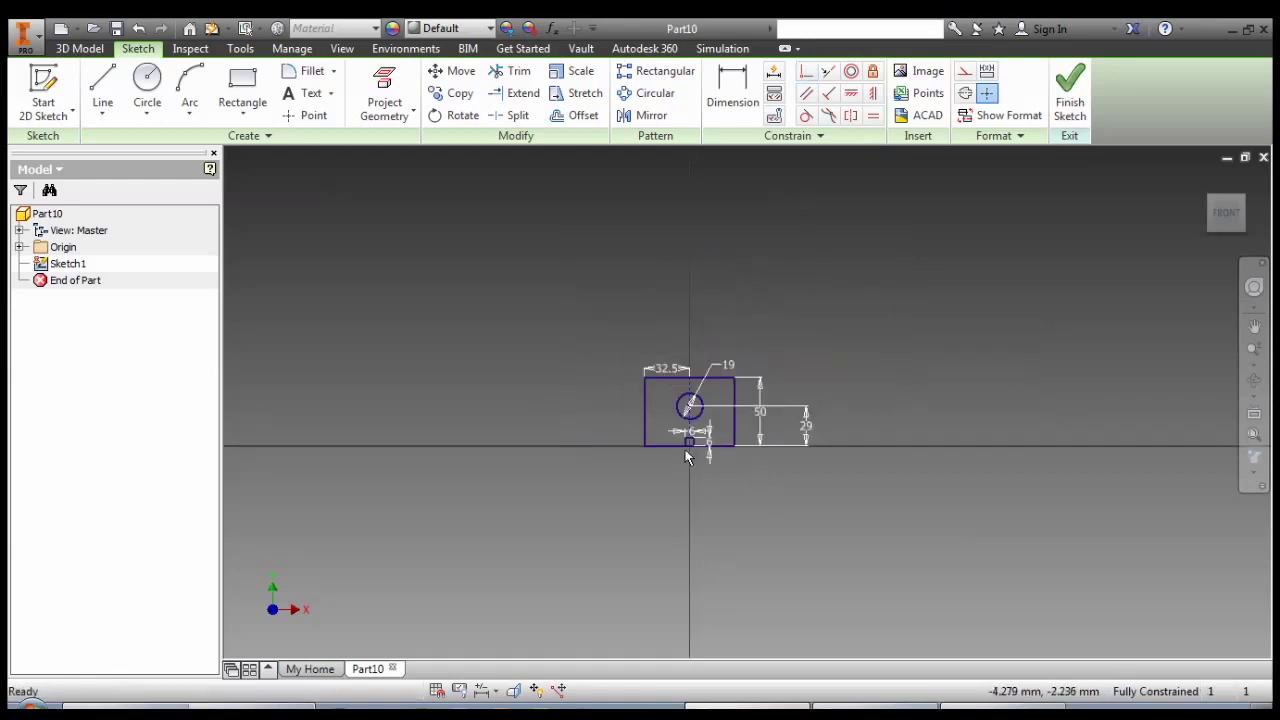
scroll(686, 455, up, 8)
click(702, 418)
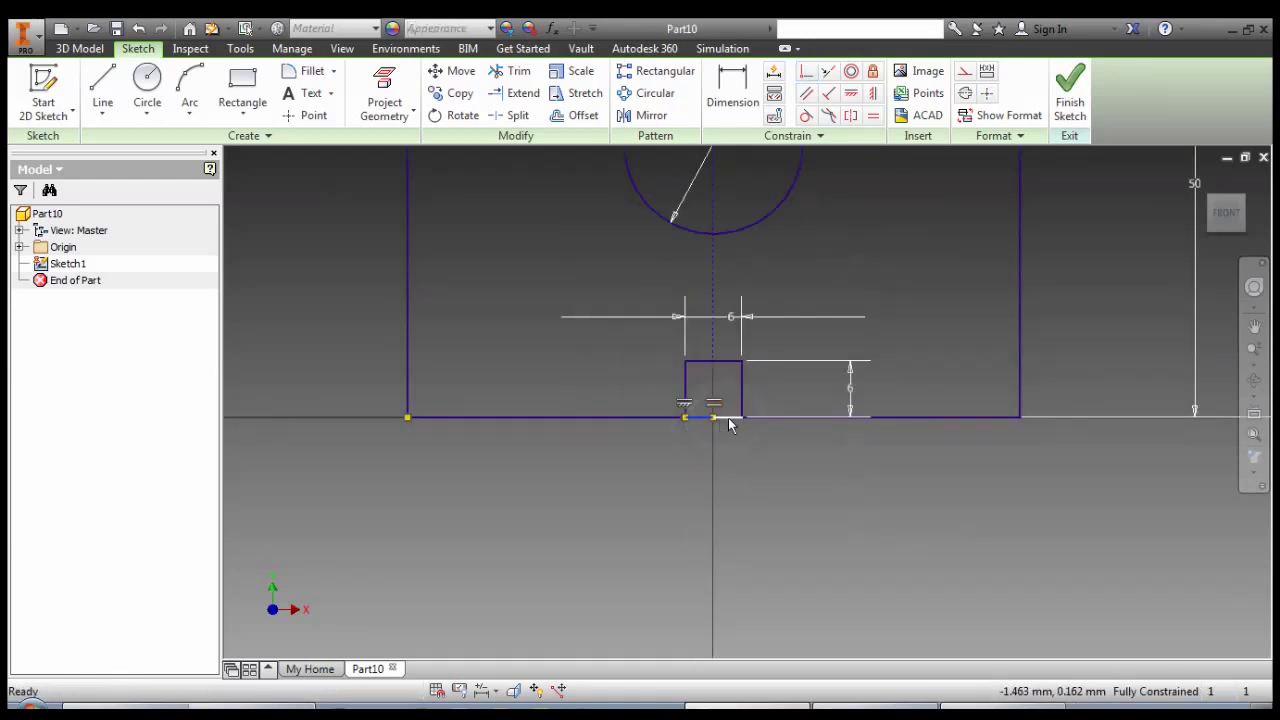
ctrl+click(729, 420)
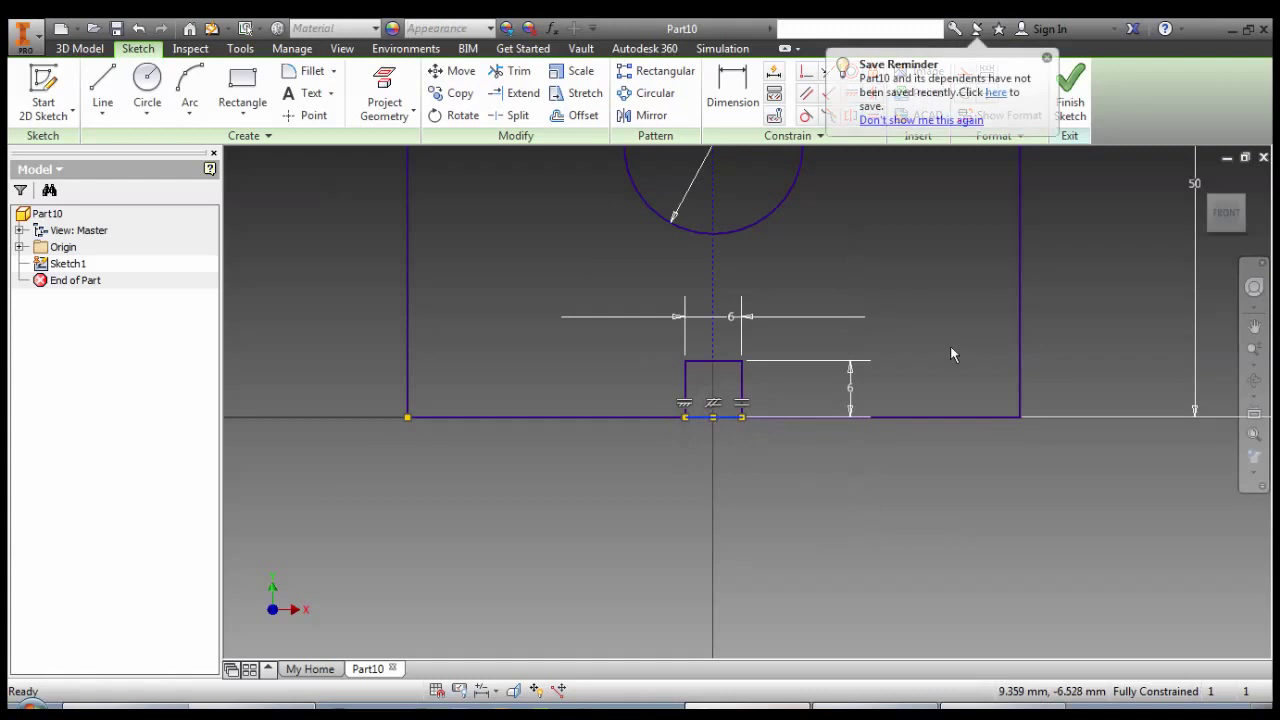
click(1050, 72)
click(965, 72)
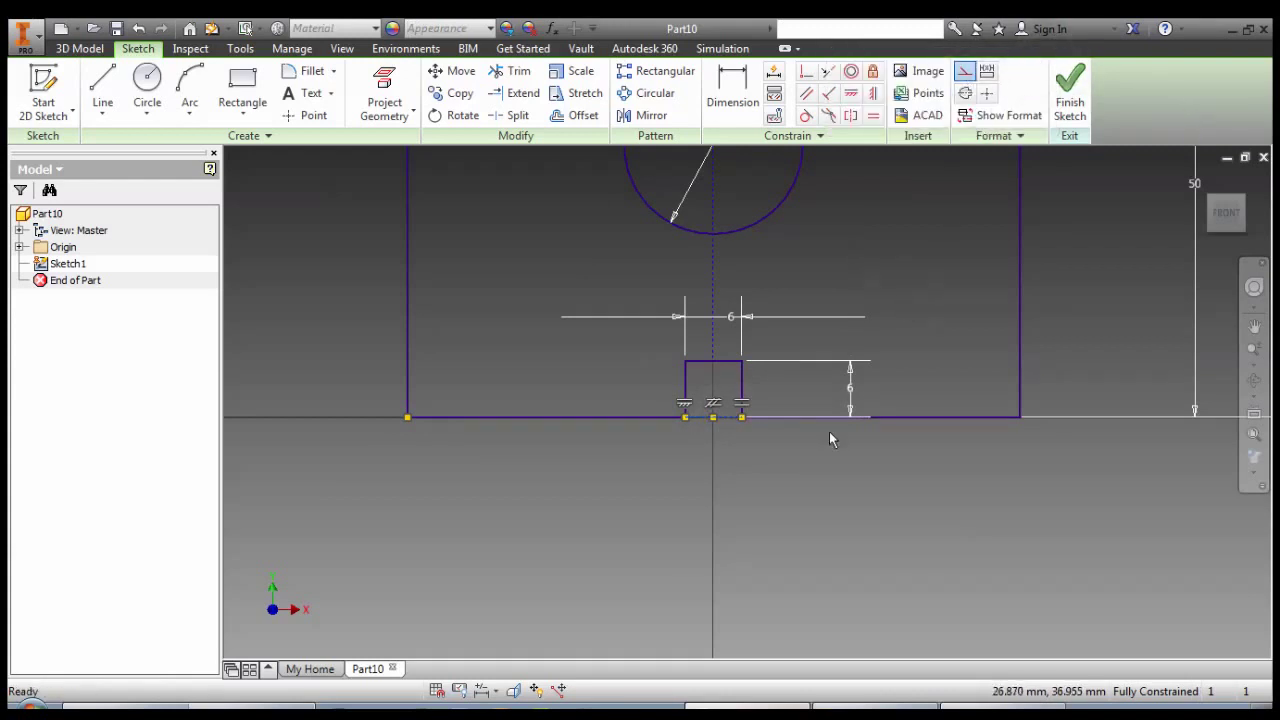
click(795, 467)
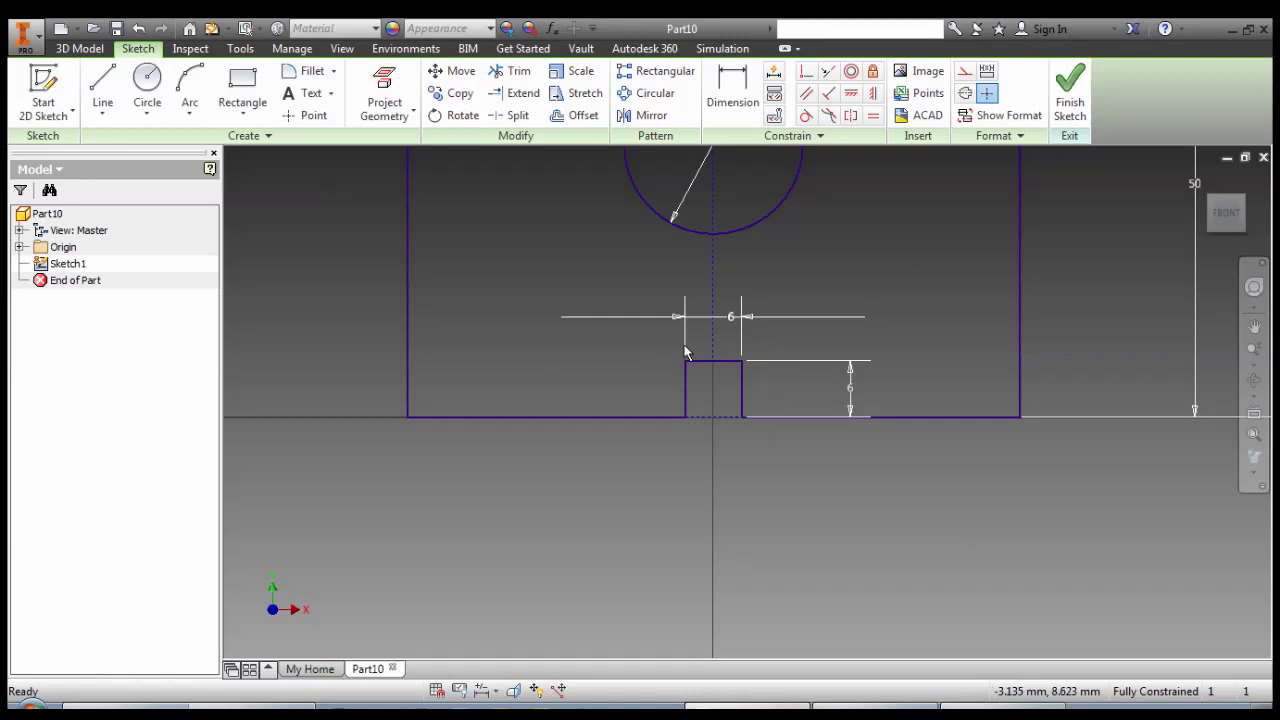
scroll(687, 343, down, 5)
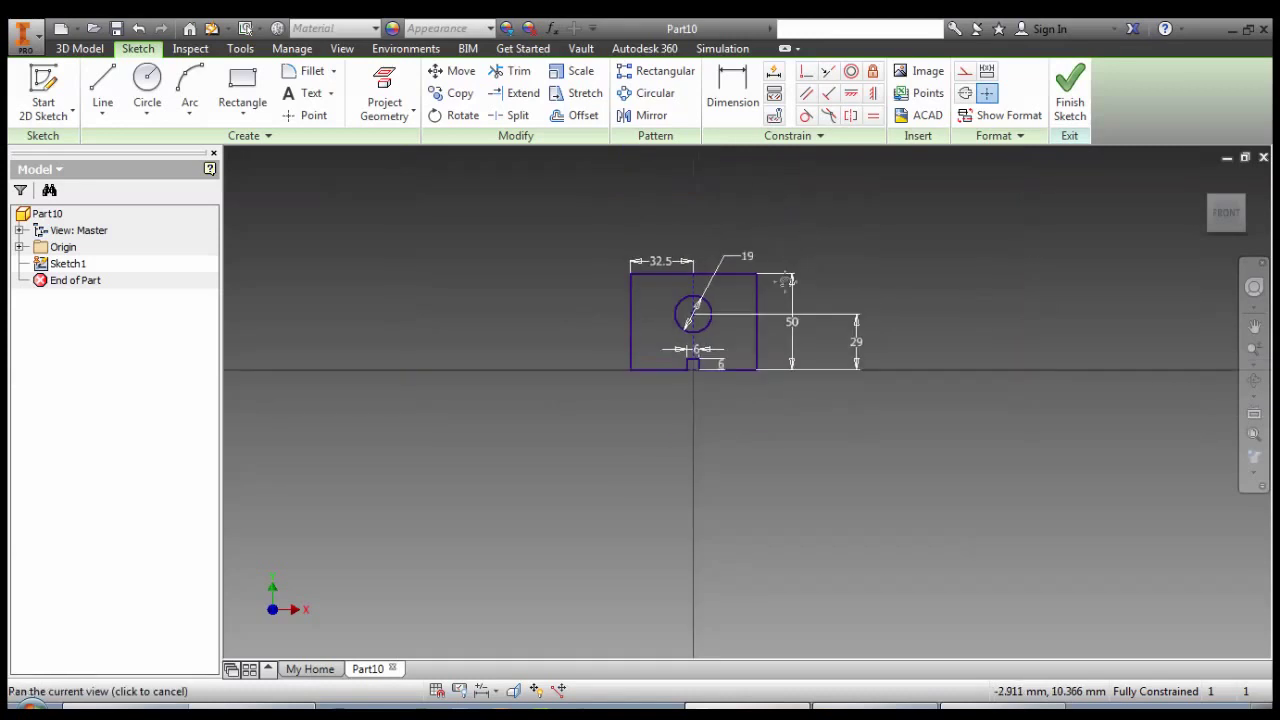
drag(785, 282, 766, 344)
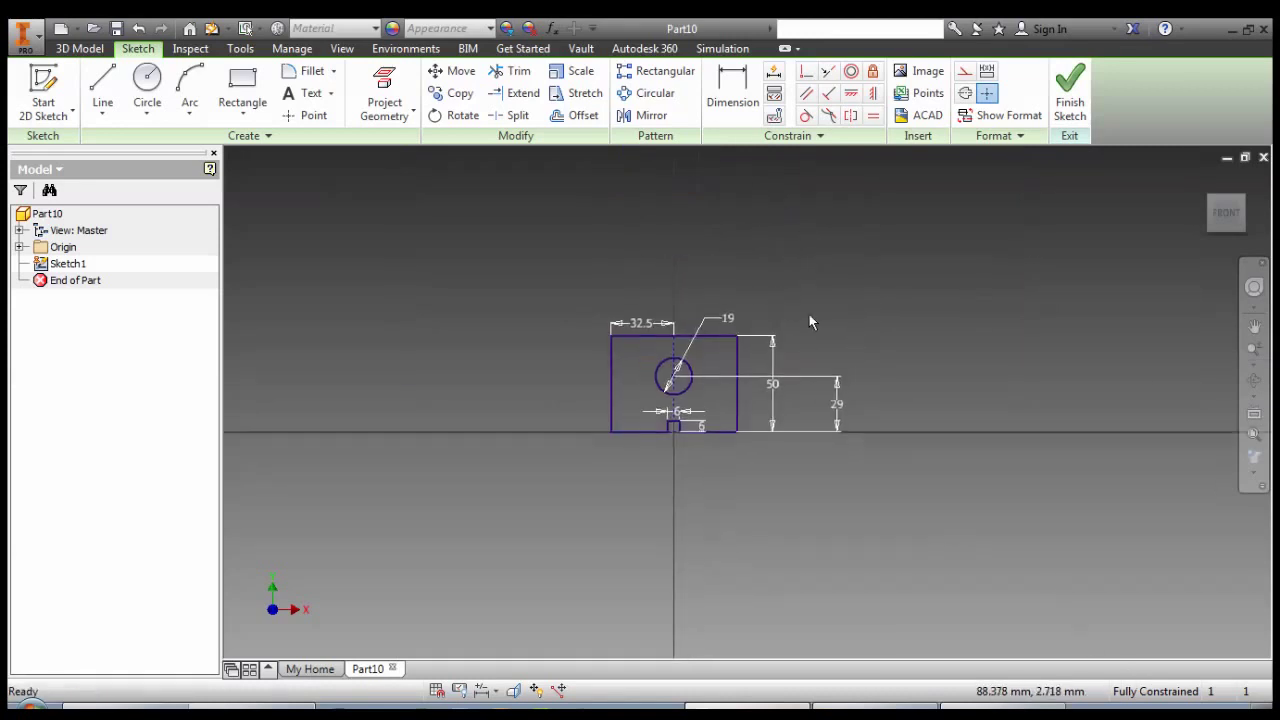
Finish Sketch1 and return to the 3D modelling environment
scroll(660, 324, up, 5)
scroll(660, 324, down, 2)
mouse_move(663, 323)
middle_down()
mouse_move(724, 348)
mouse_move(728, 276)
middle_up()
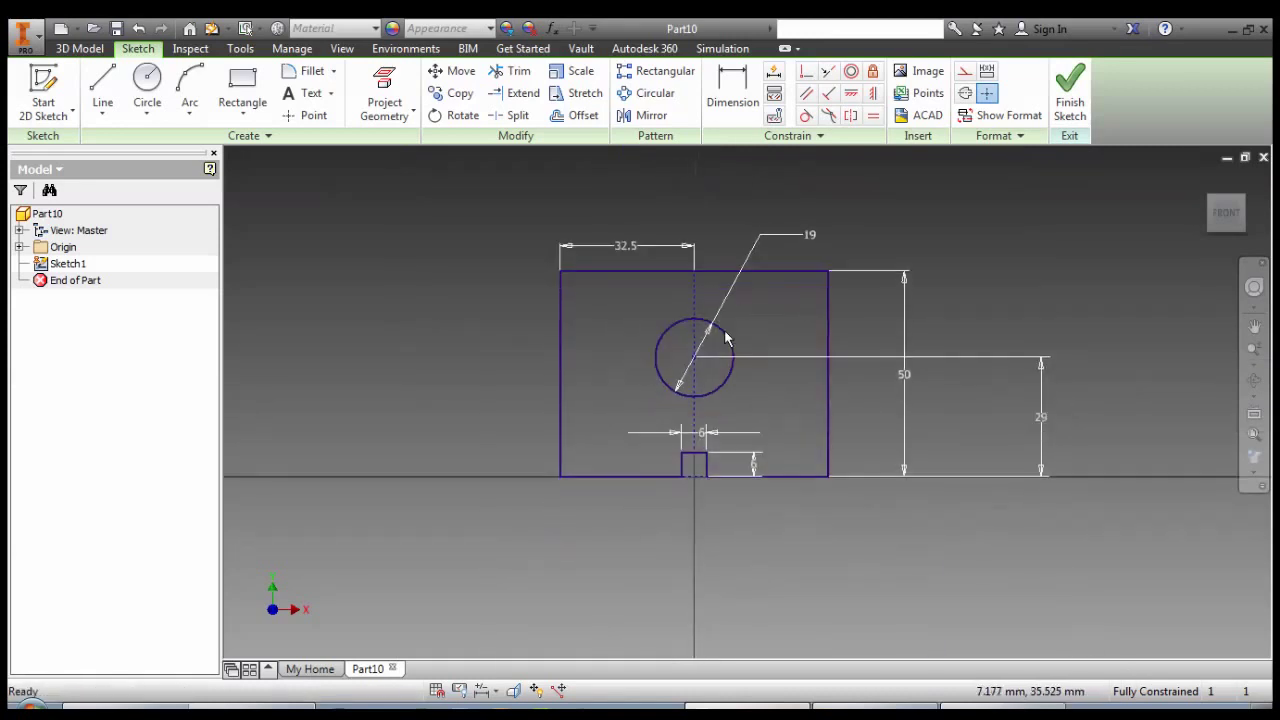
click(1068, 95)
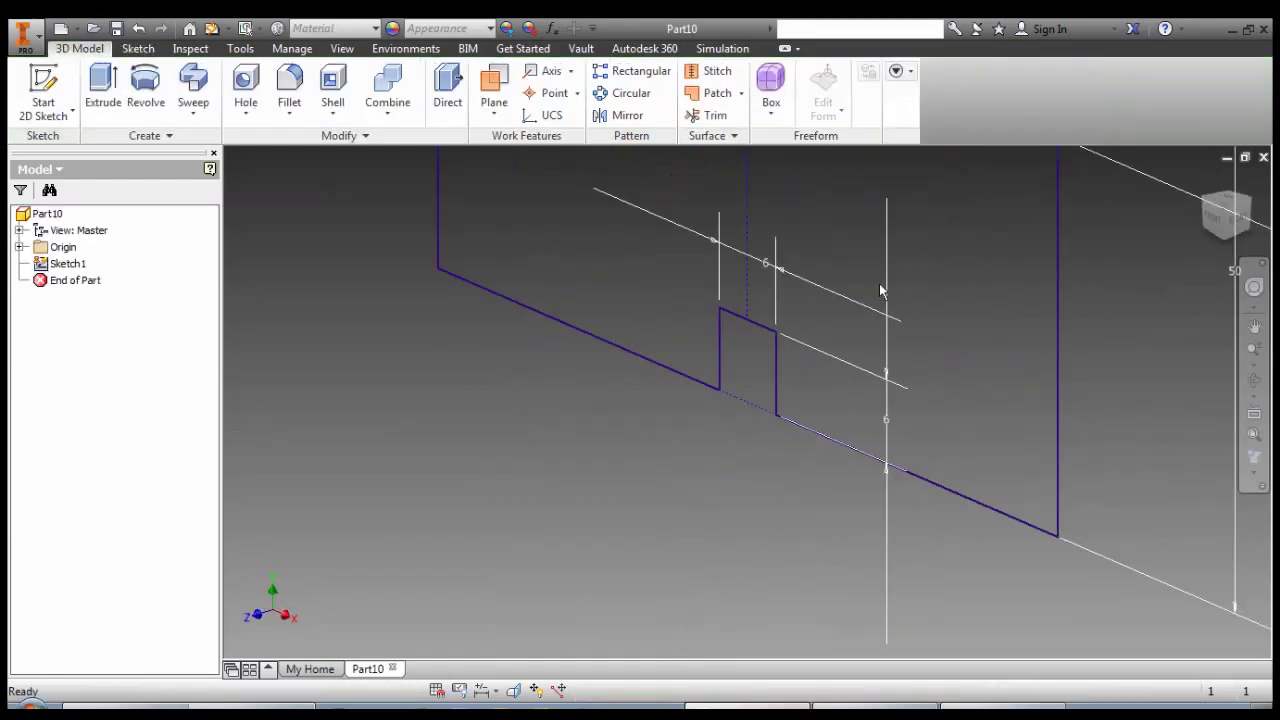
Check the REA drawing PDF again, then come back to the Inventor part
middle_drag(759, 417, 615, 547)
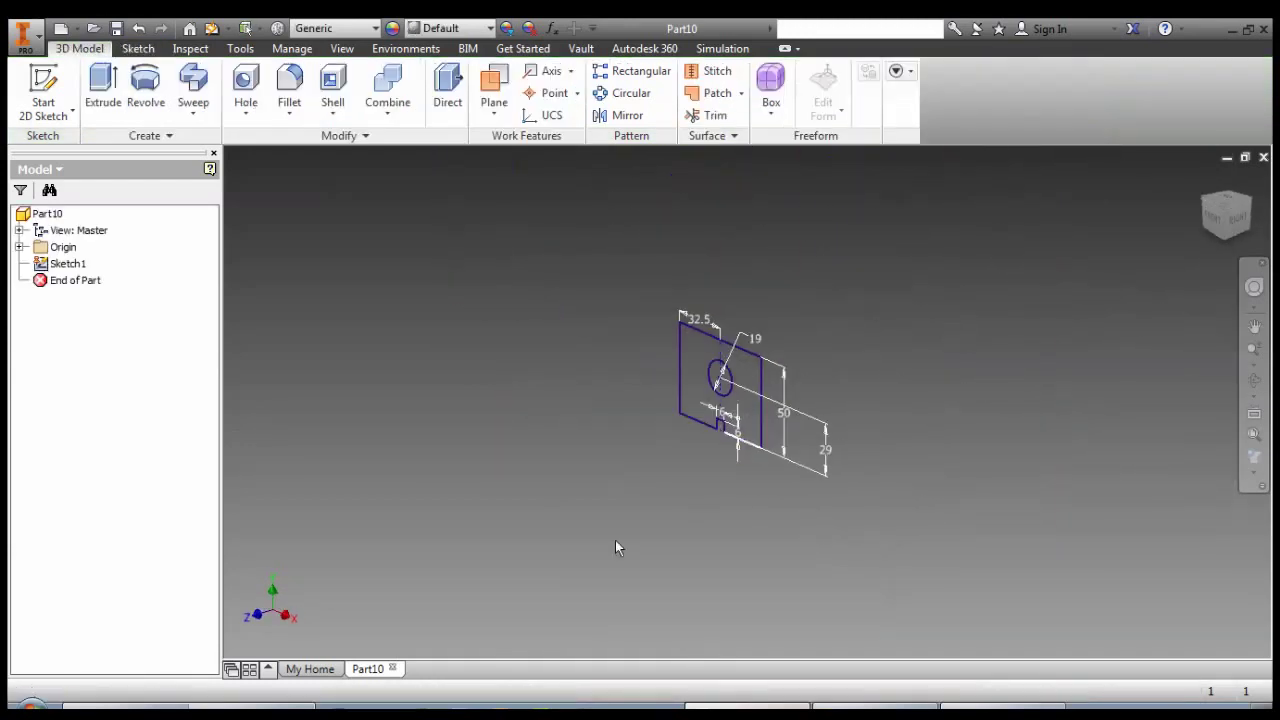
key(alt+Tab)
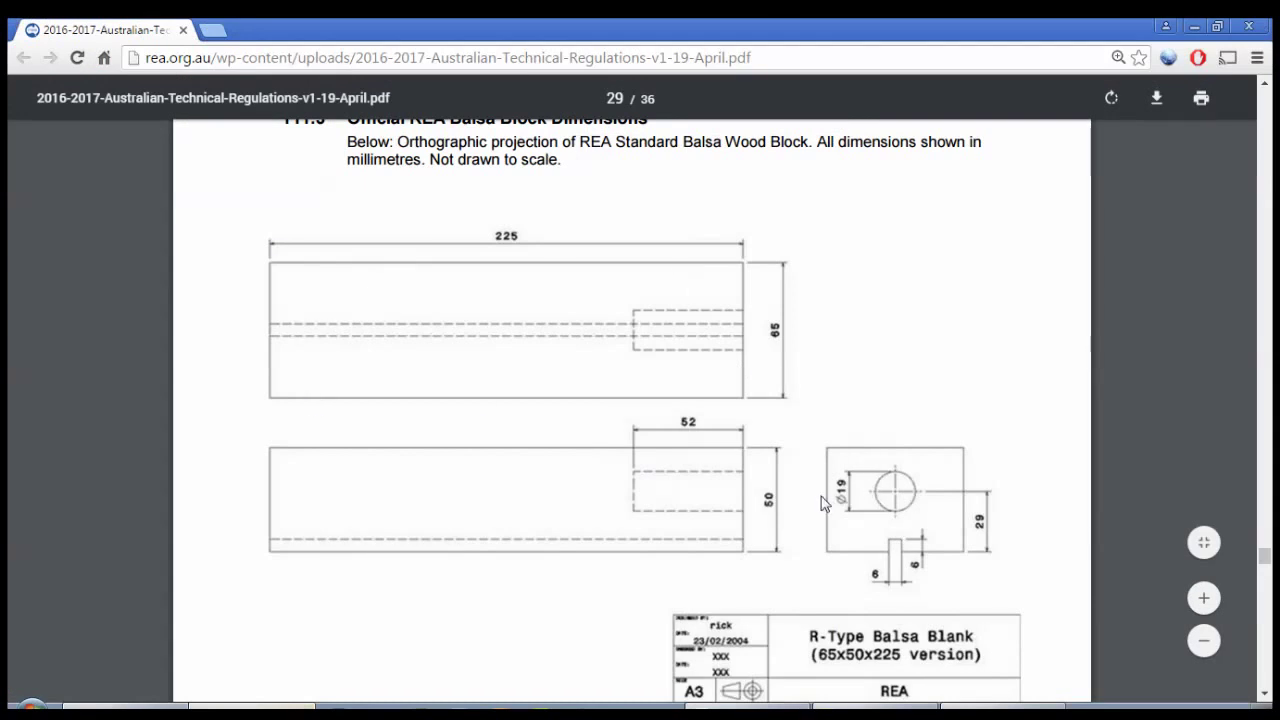
click(768, 705)
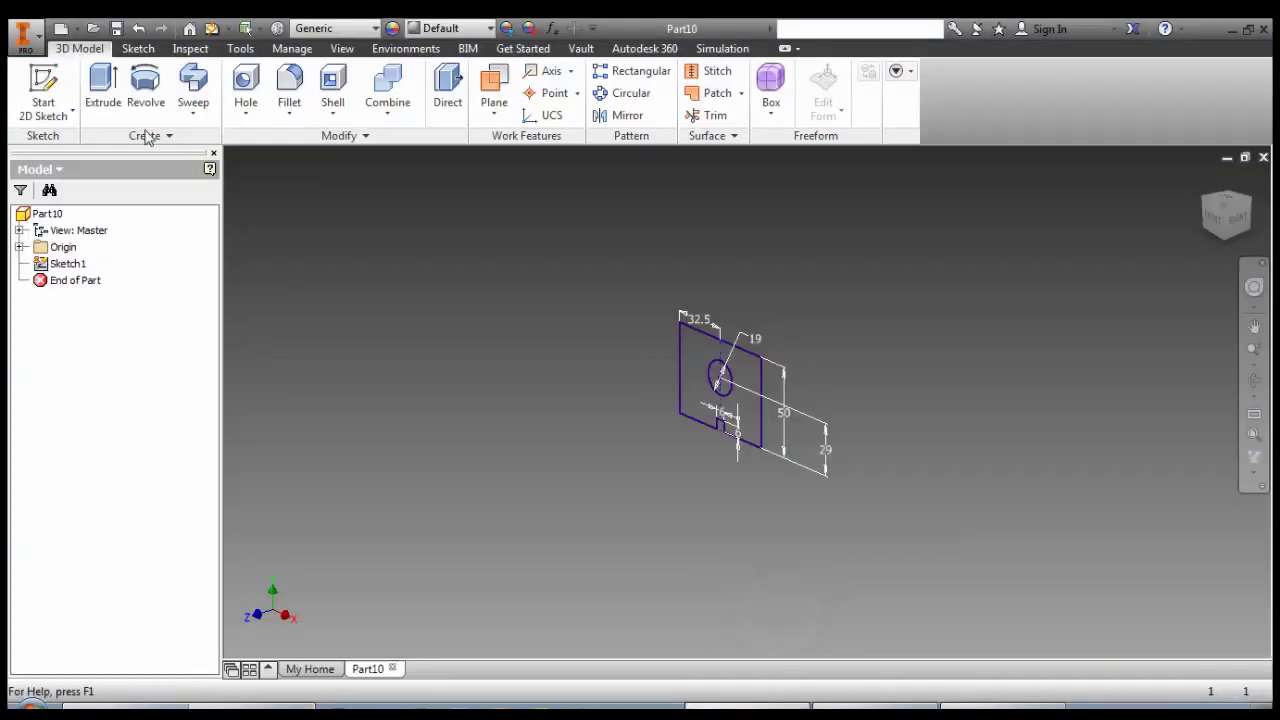
Extrude the block profile 223 into the solid Extrusion1
click(108, 82)
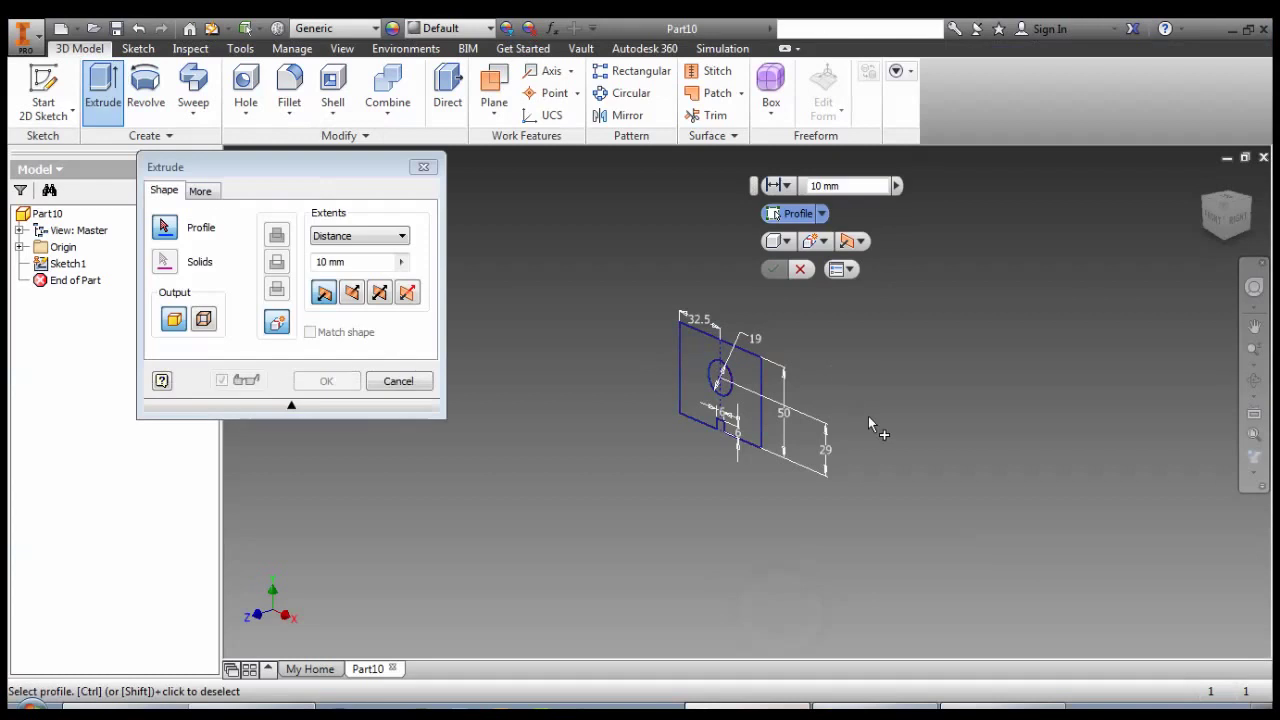
click(702, 350)
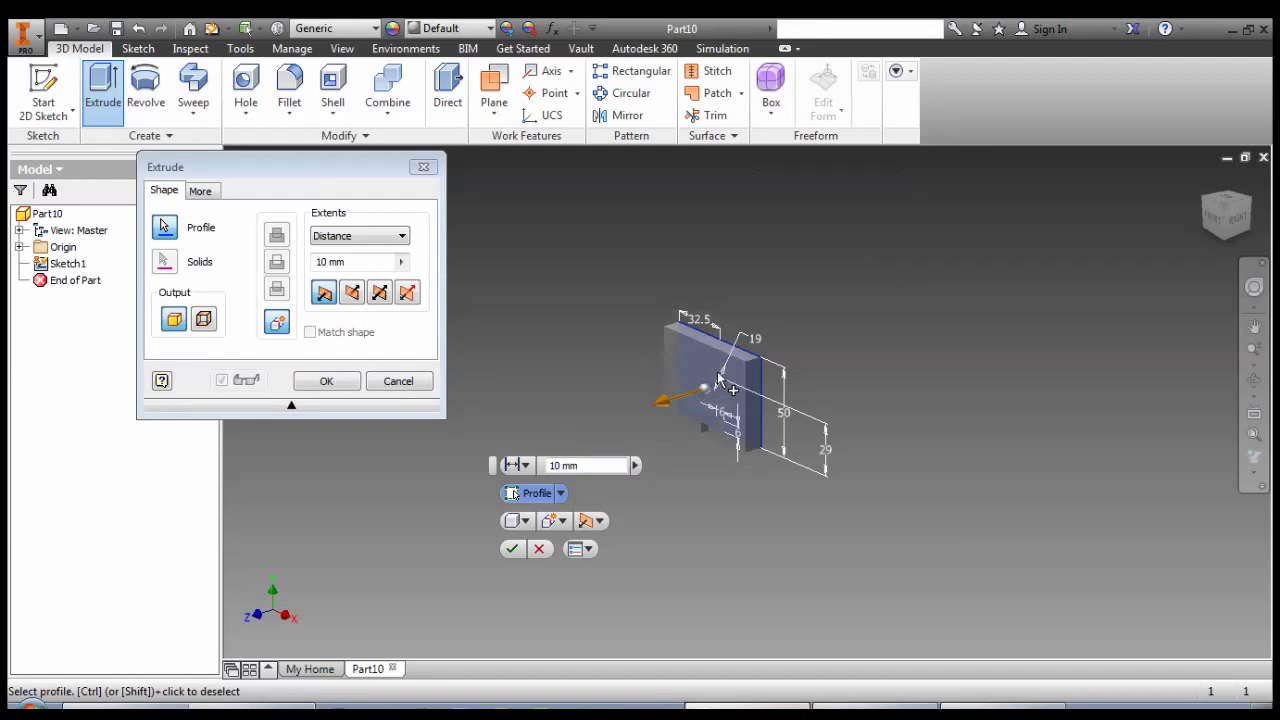
click(364, 261)
text(223)
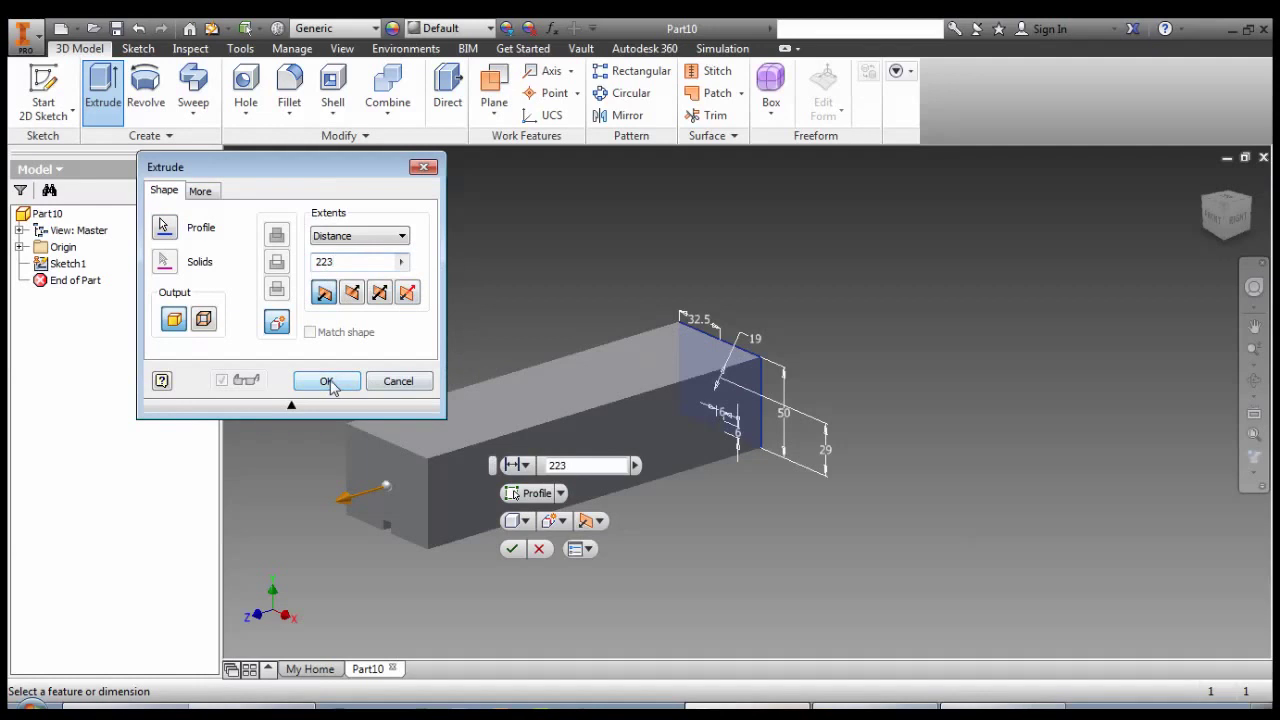
click(328, 382)
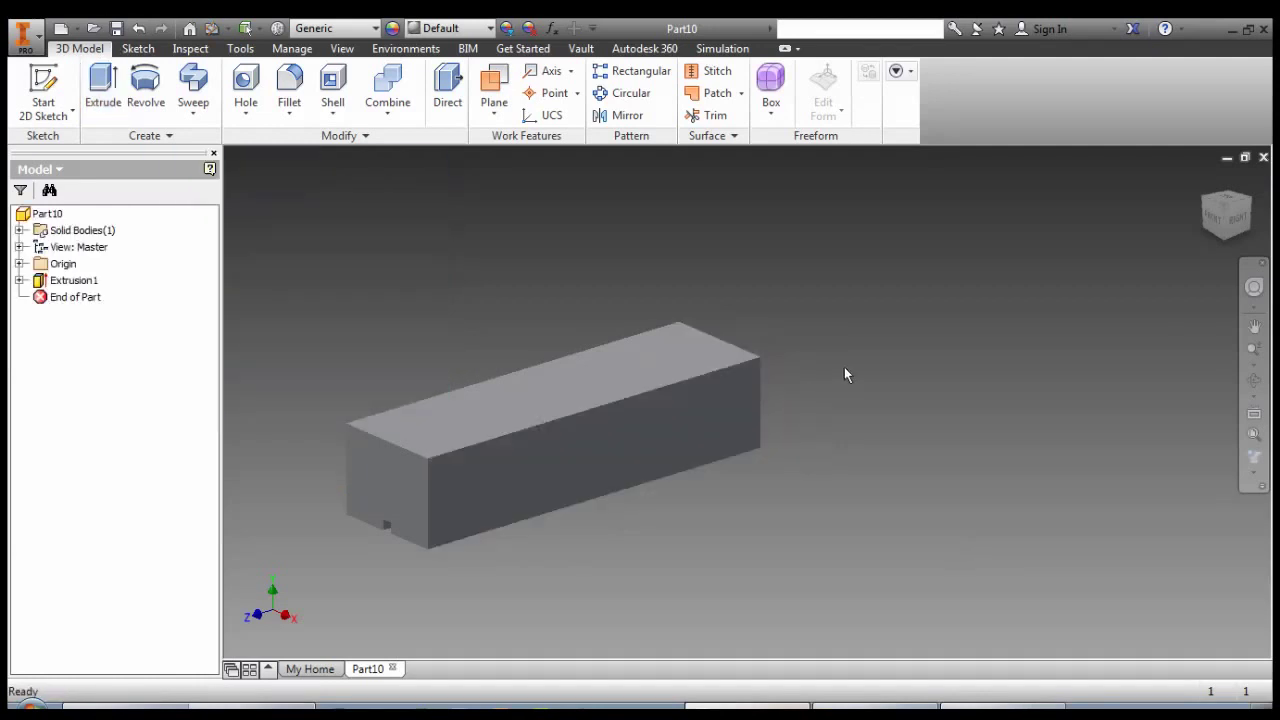
Orbit the block and check its dimensions against the balsa block drawing in the PDF
shift+middle_drag(840, 369, 766, 404)
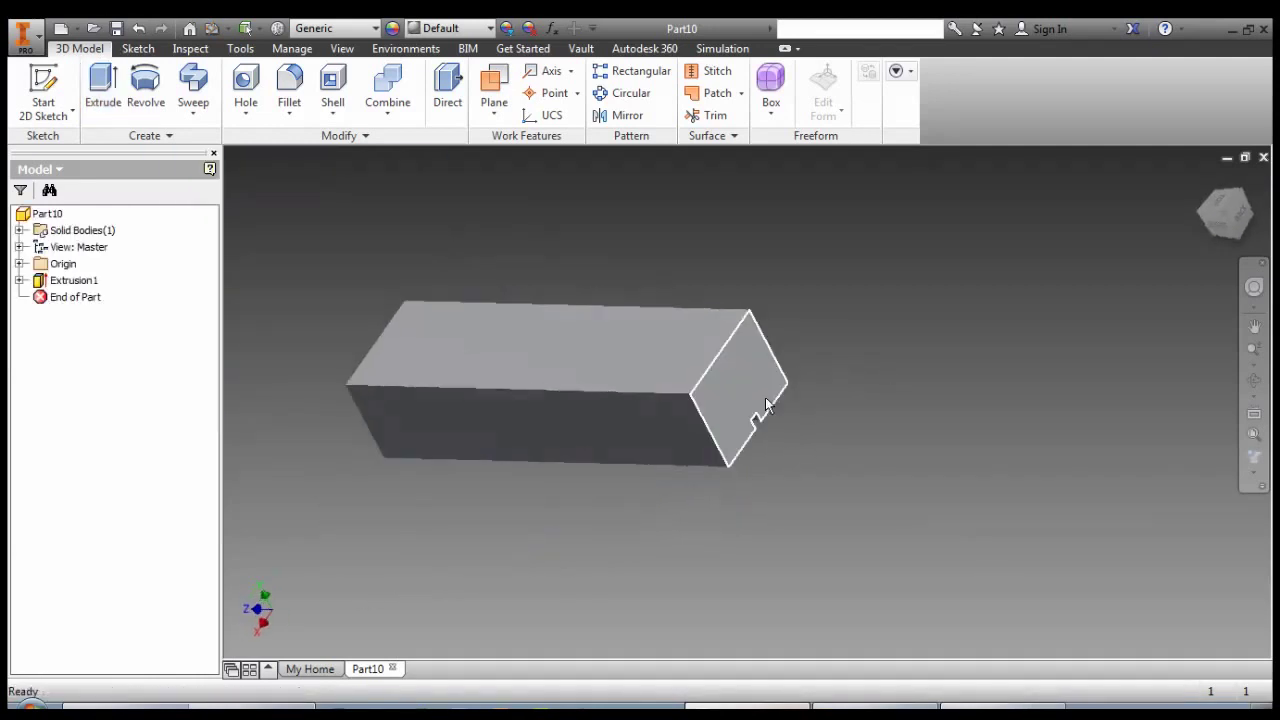
click(337, 700)
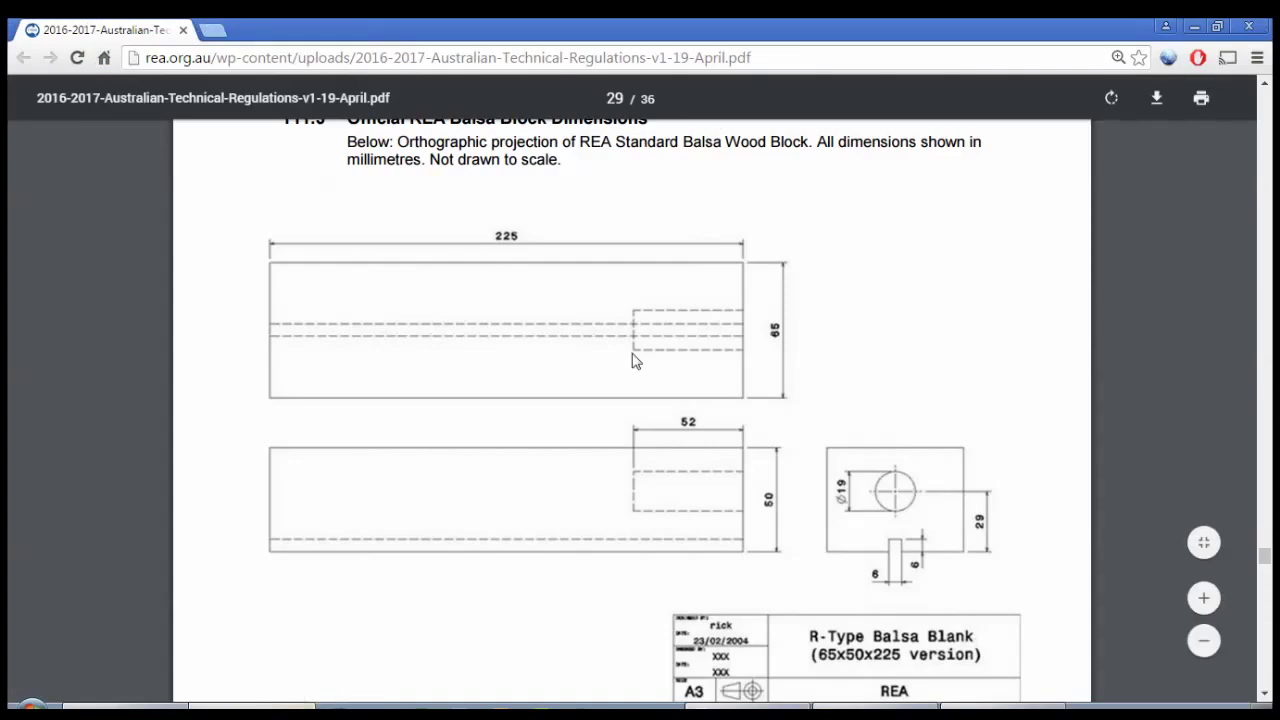
scroll(760, 480, down, 3)
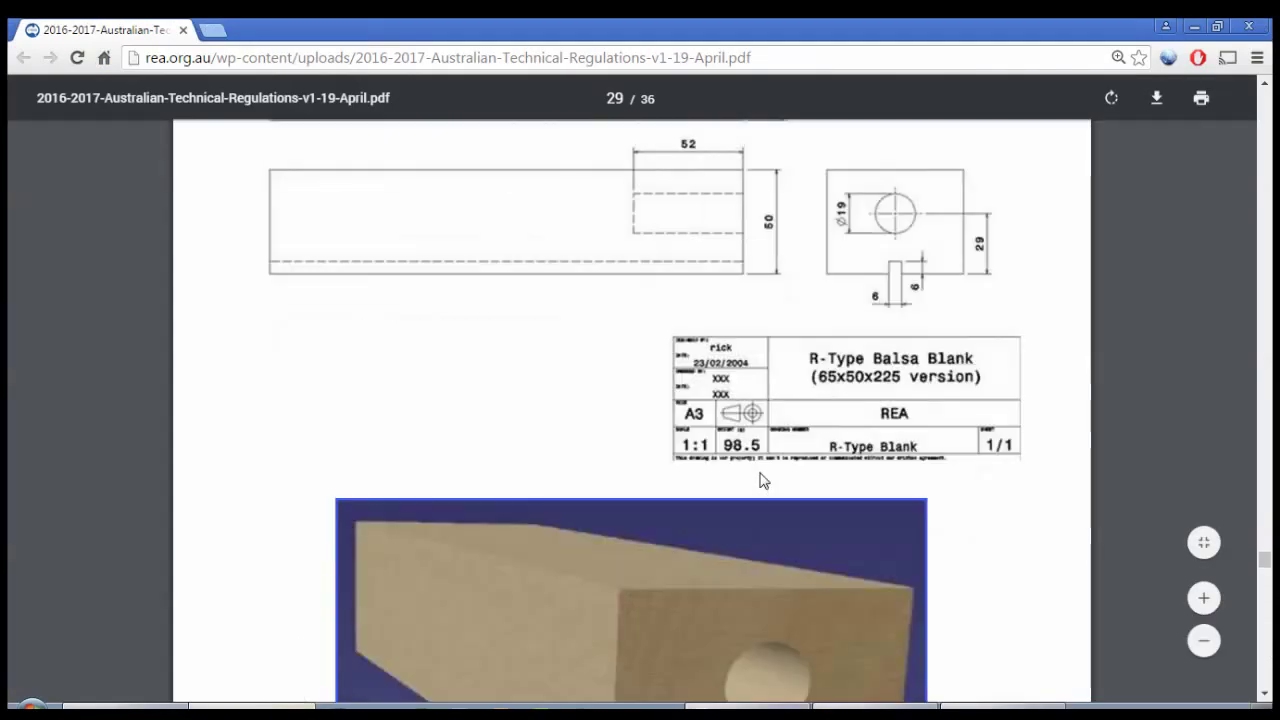
scroll(760, 476, down, 1)
click(755, 700)
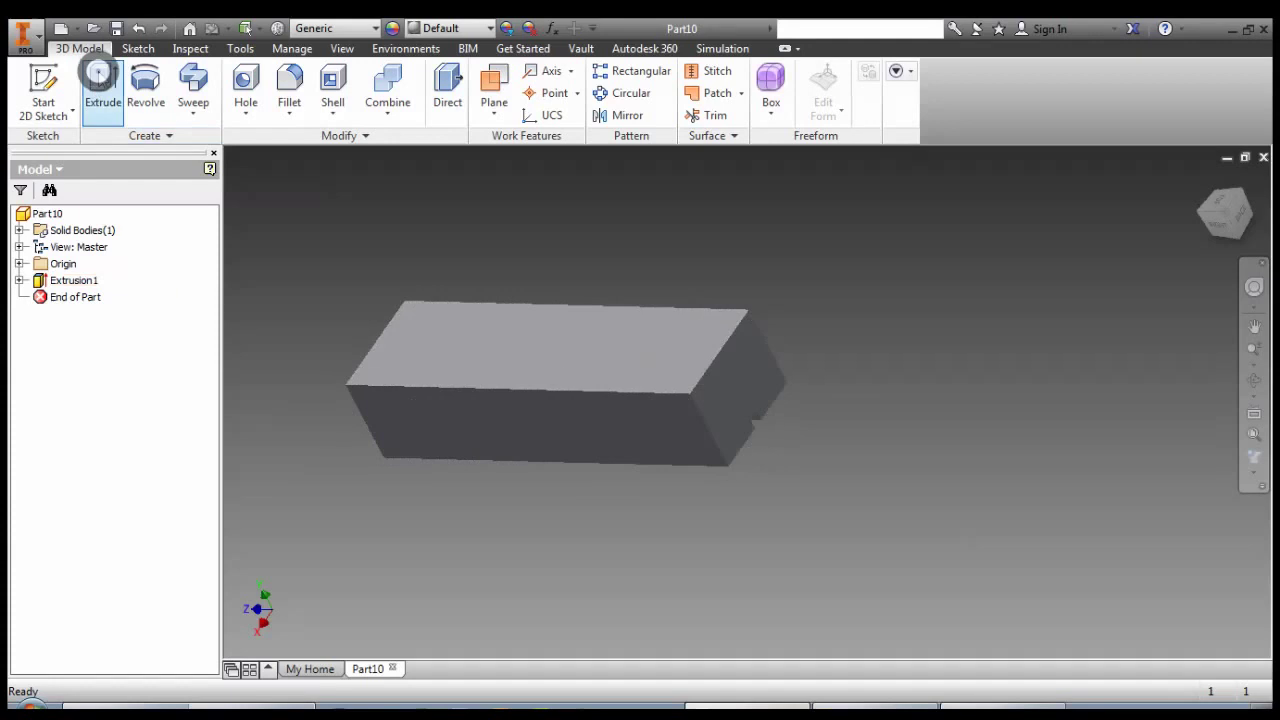
Share Sketch1 under Extrusion1 and select it as the profile source for a second extrusion
click(103, 82)
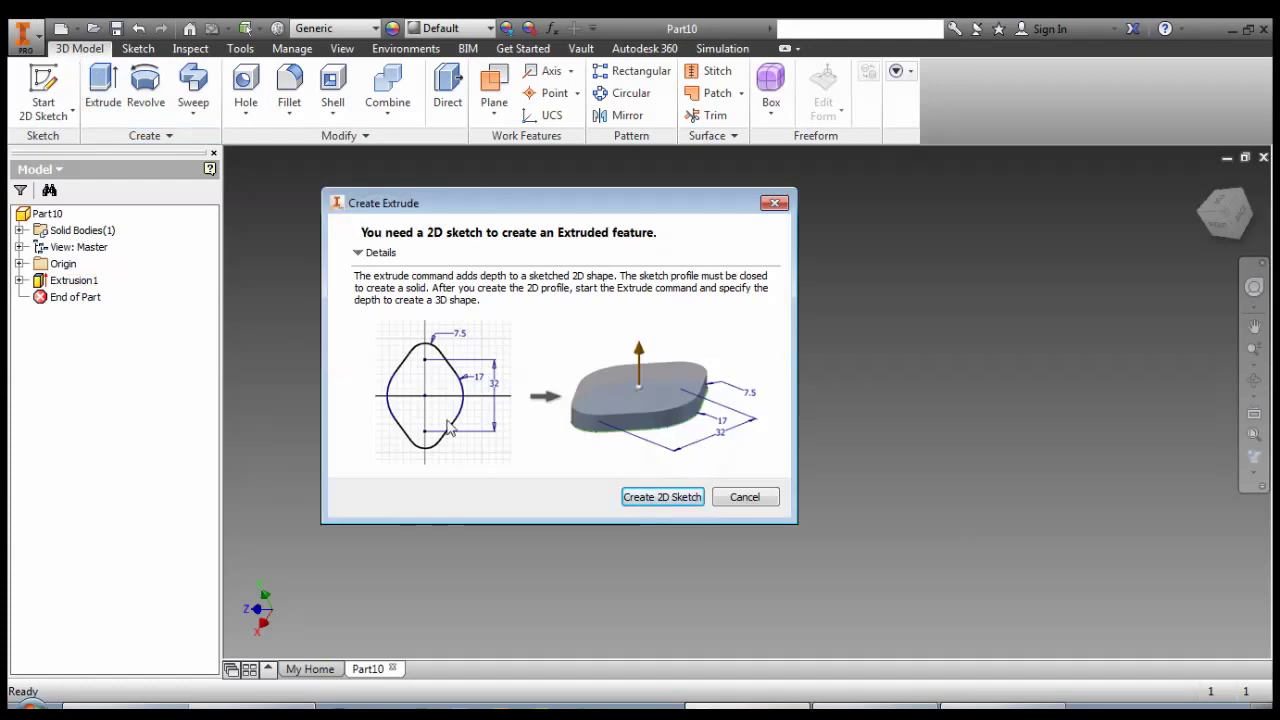
click(737, 497)
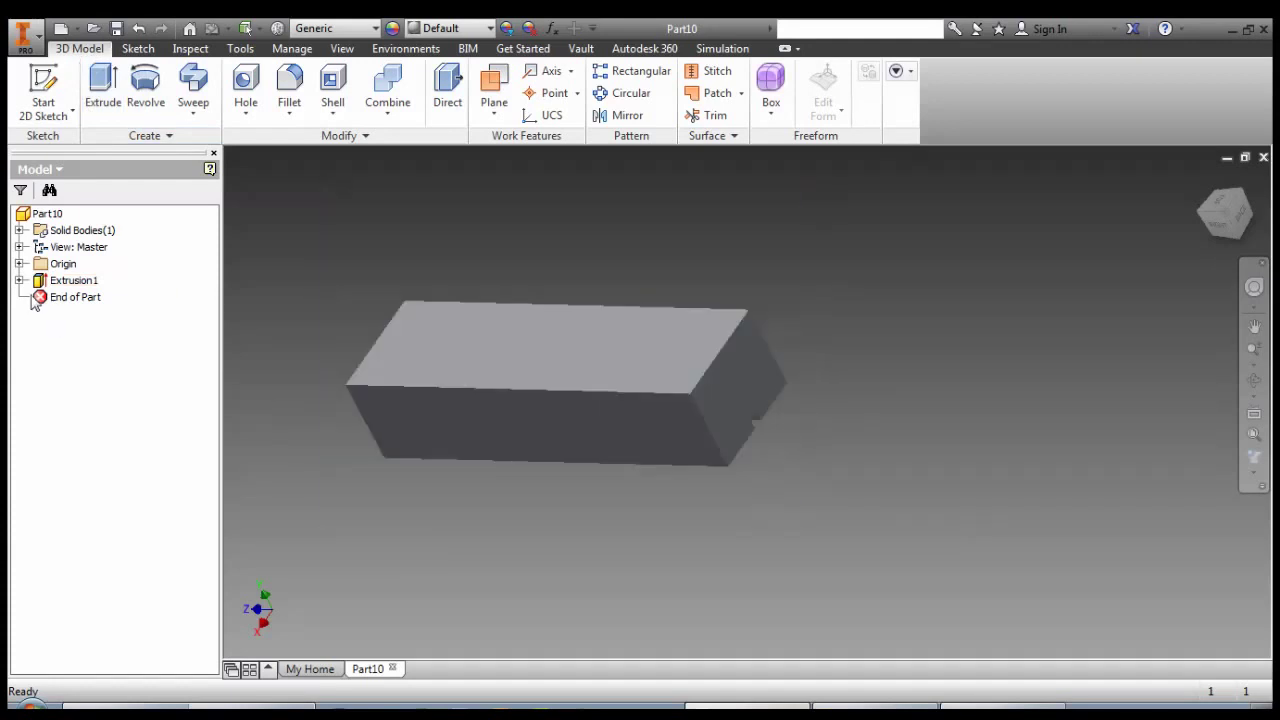
click(19, 281)
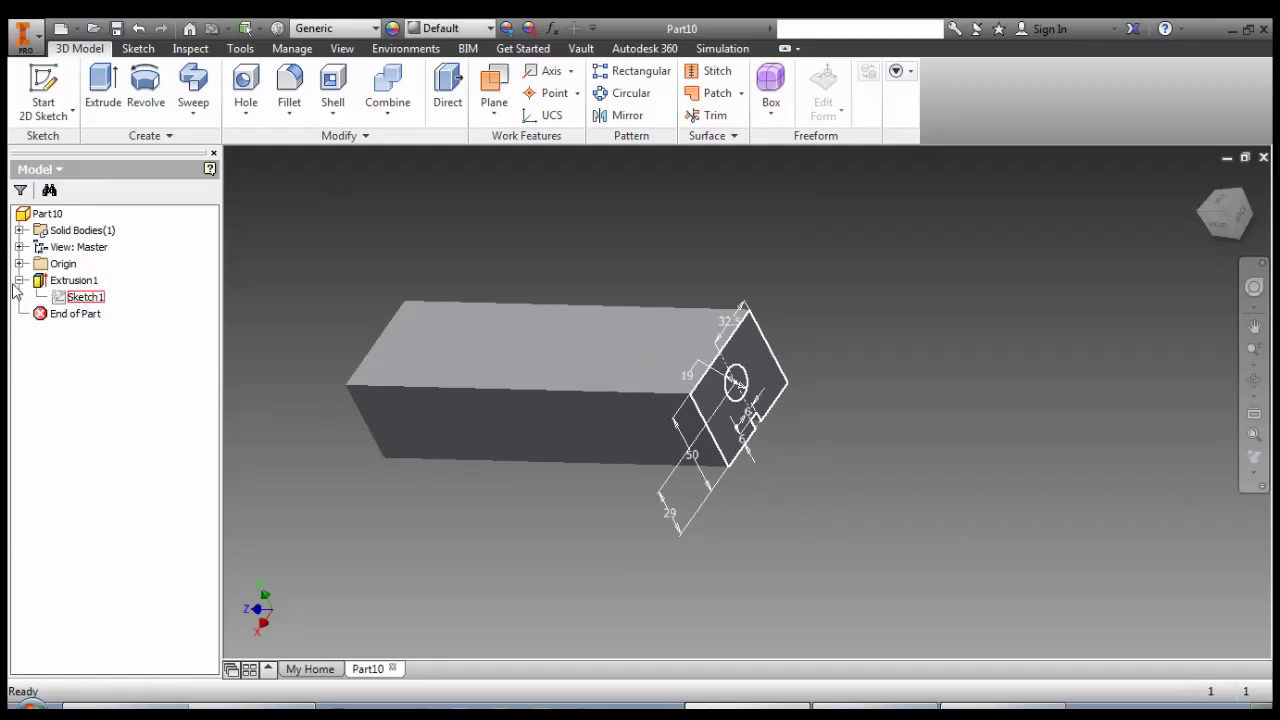
right_click(76, 298)
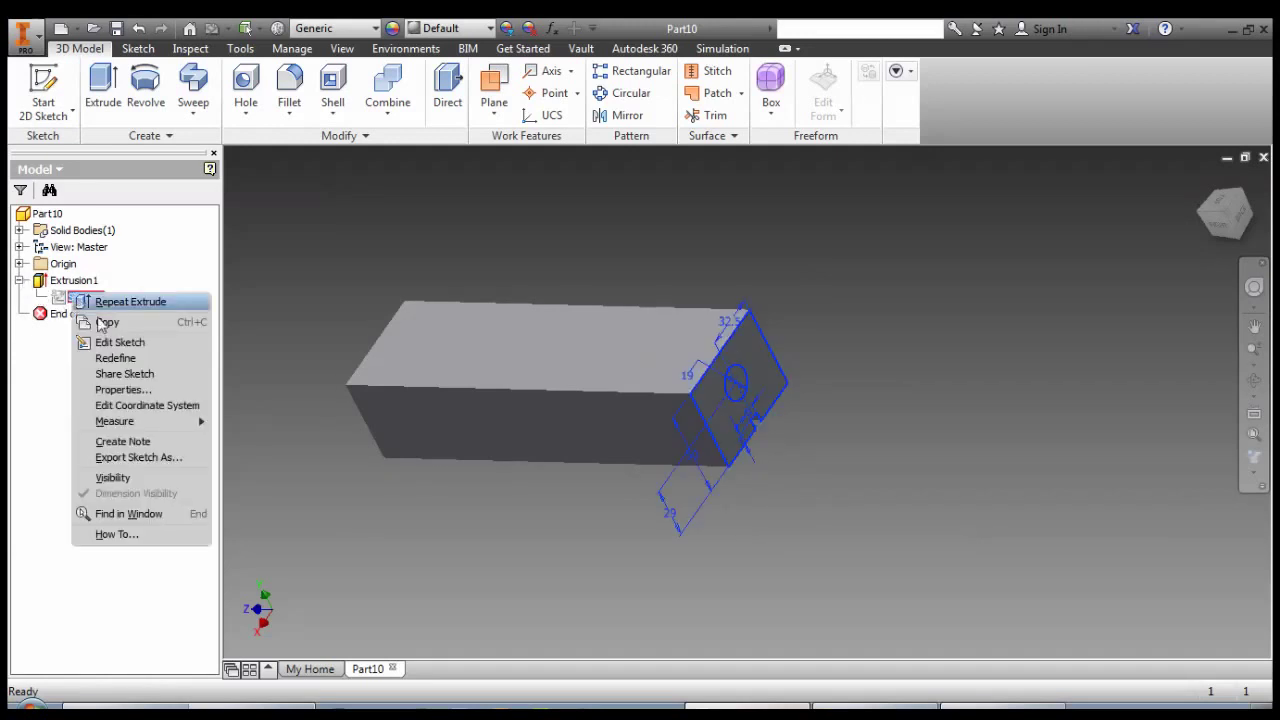
click(124, 374)
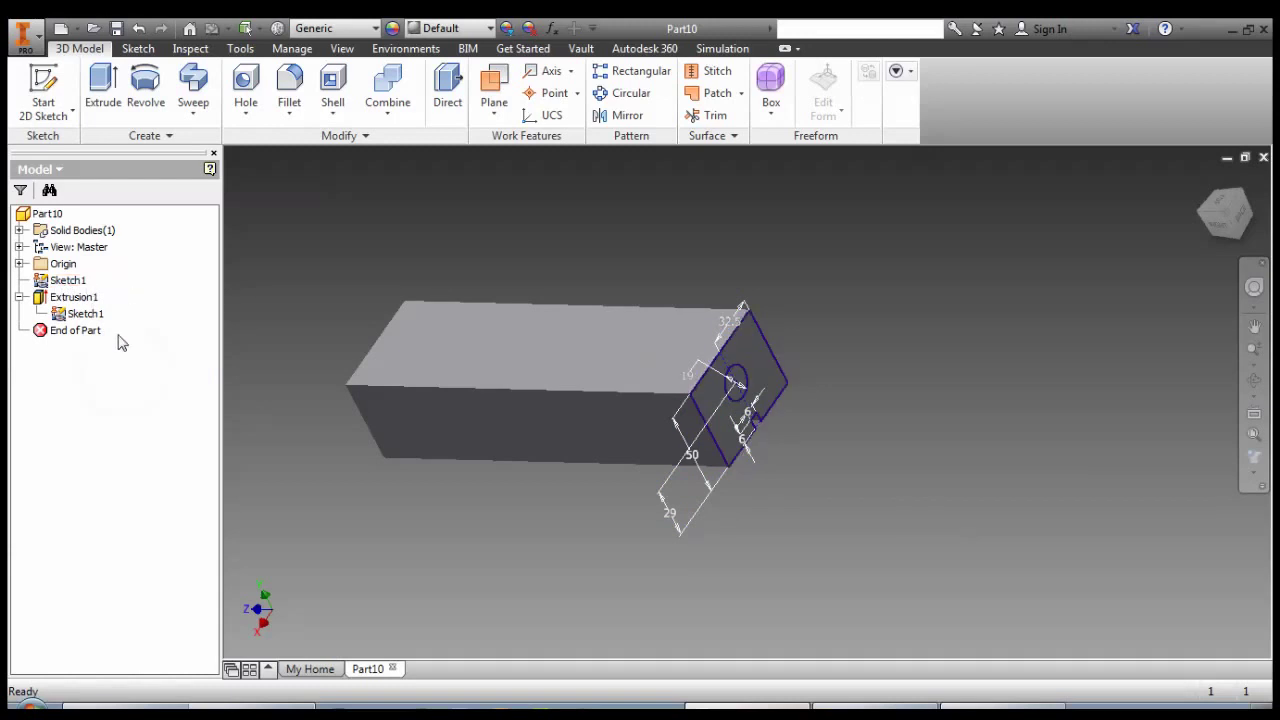
click(20, 297)
click(68, 280)
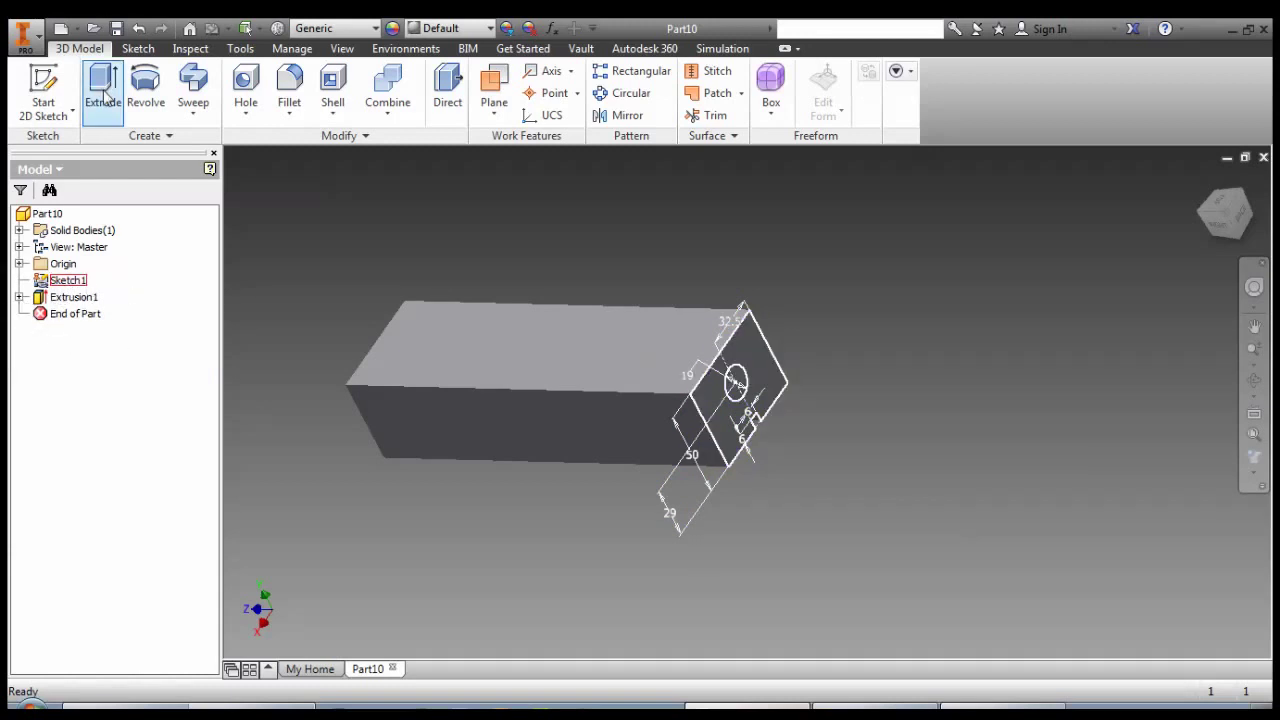
Cut the shared sketch's 19 diameter circle 52 deep into the block as Extrusion2
click(103, 88)
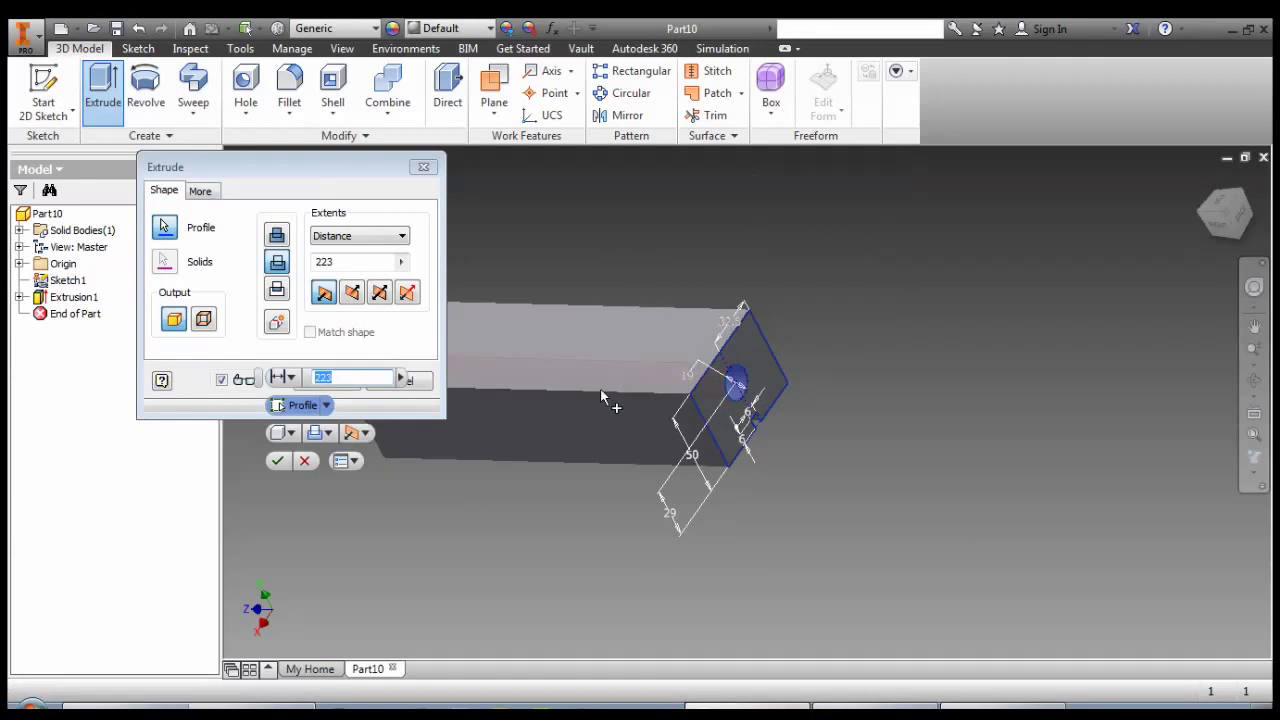
text(5)
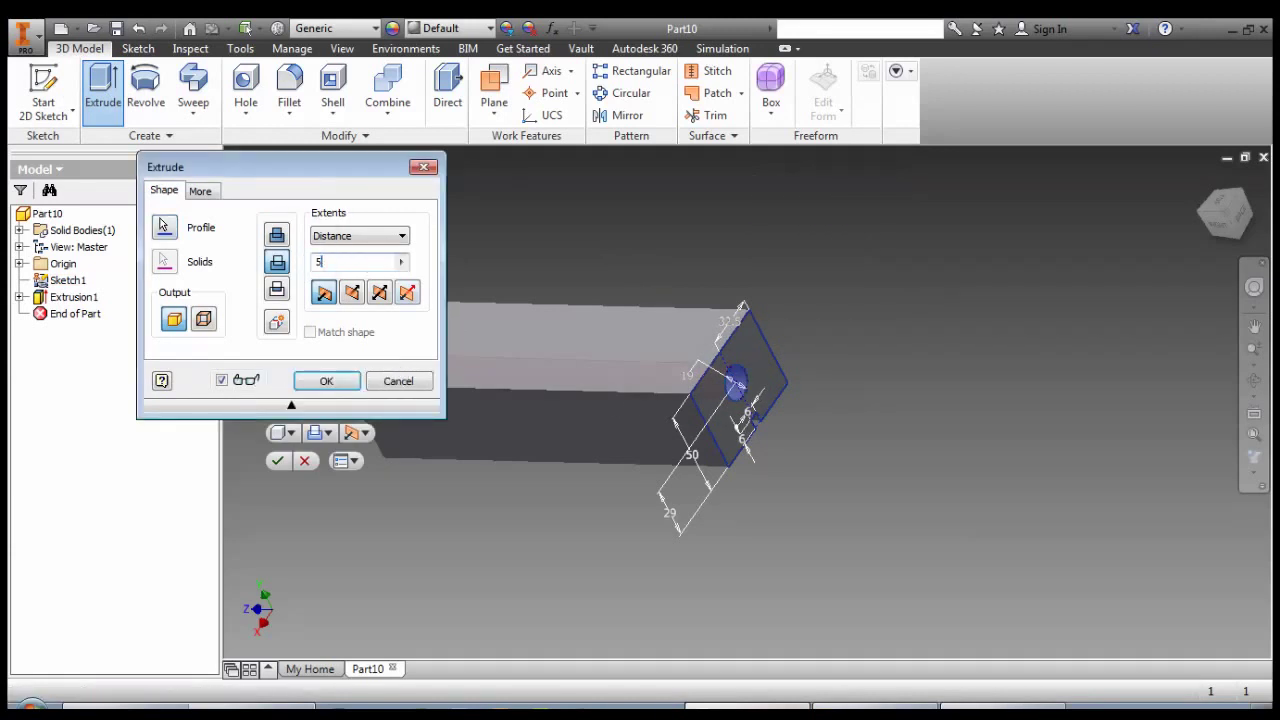
text(2)
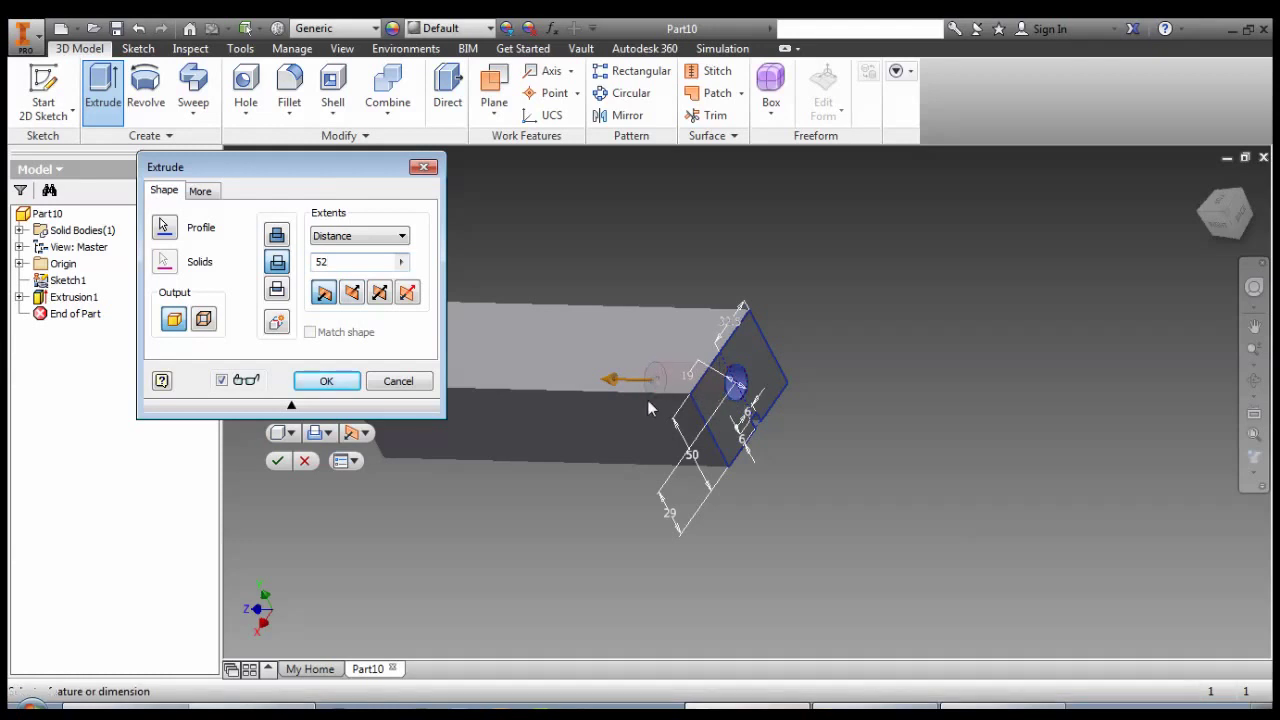
click(327, 383)
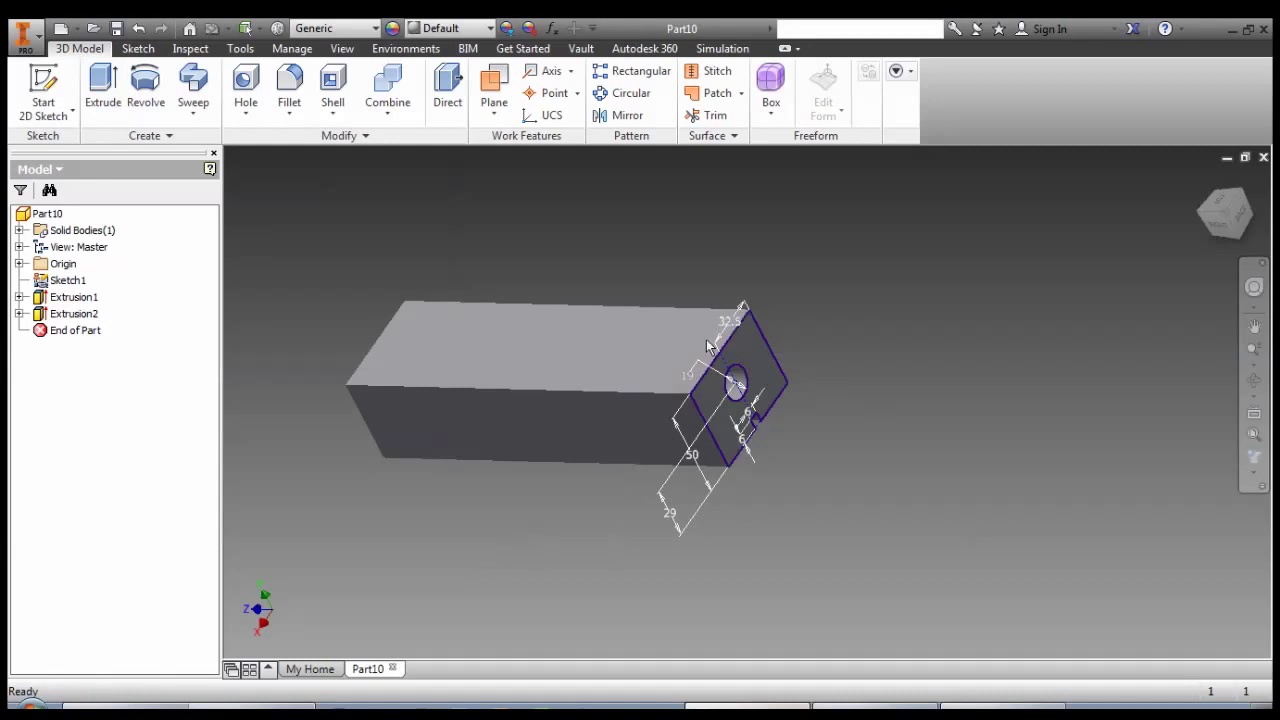
Turn off Sketch1's visibility and orbit the finished block to a tilted isometric view
right_click(48, 285)
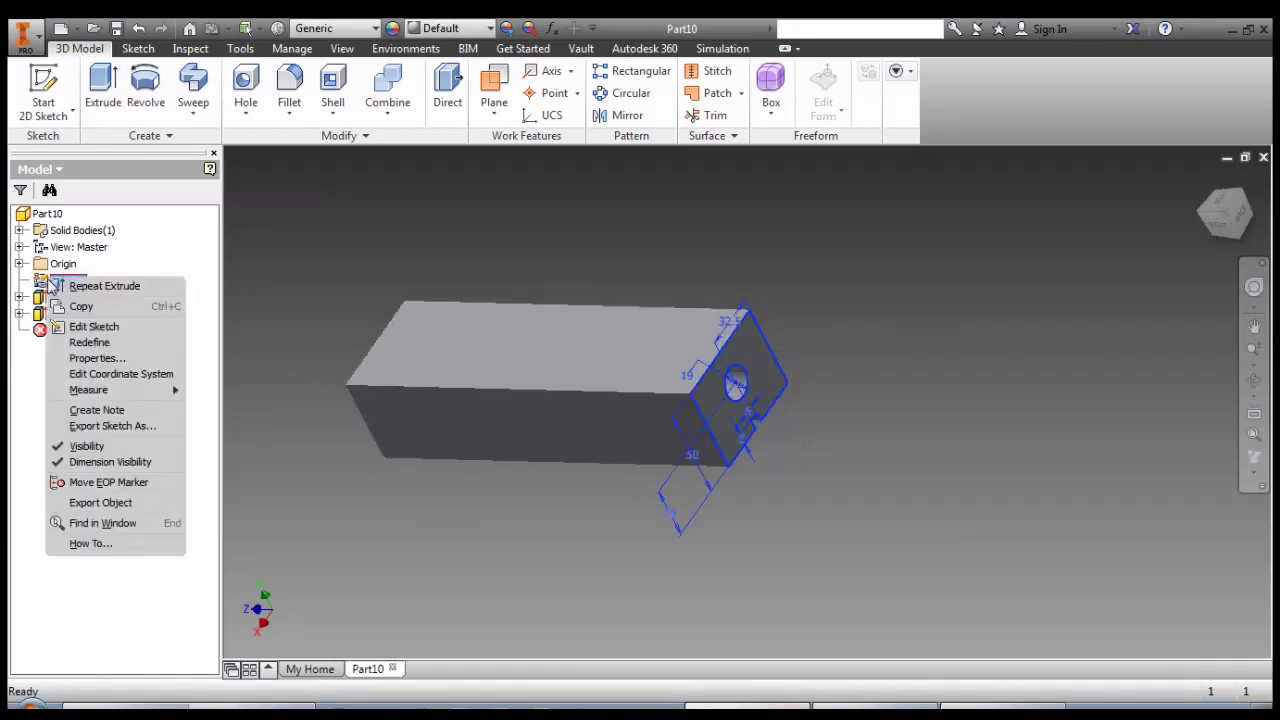
click(97, 450)
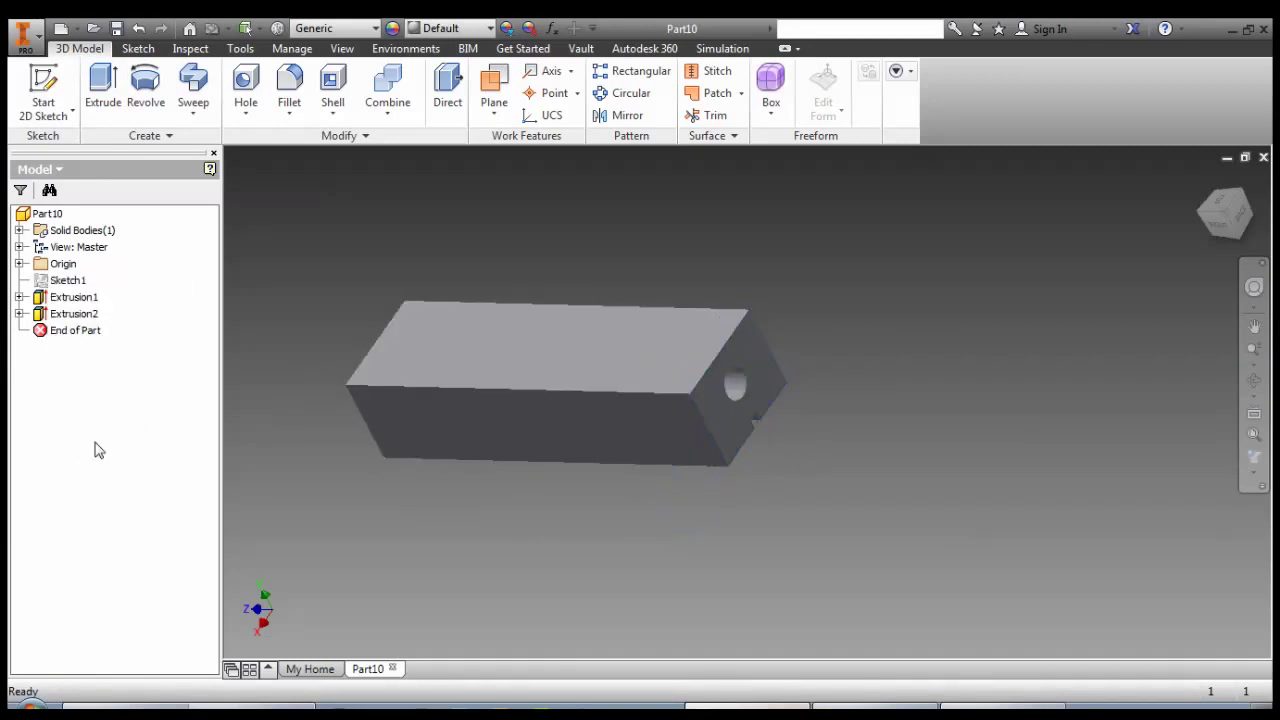
click(1254, 379)
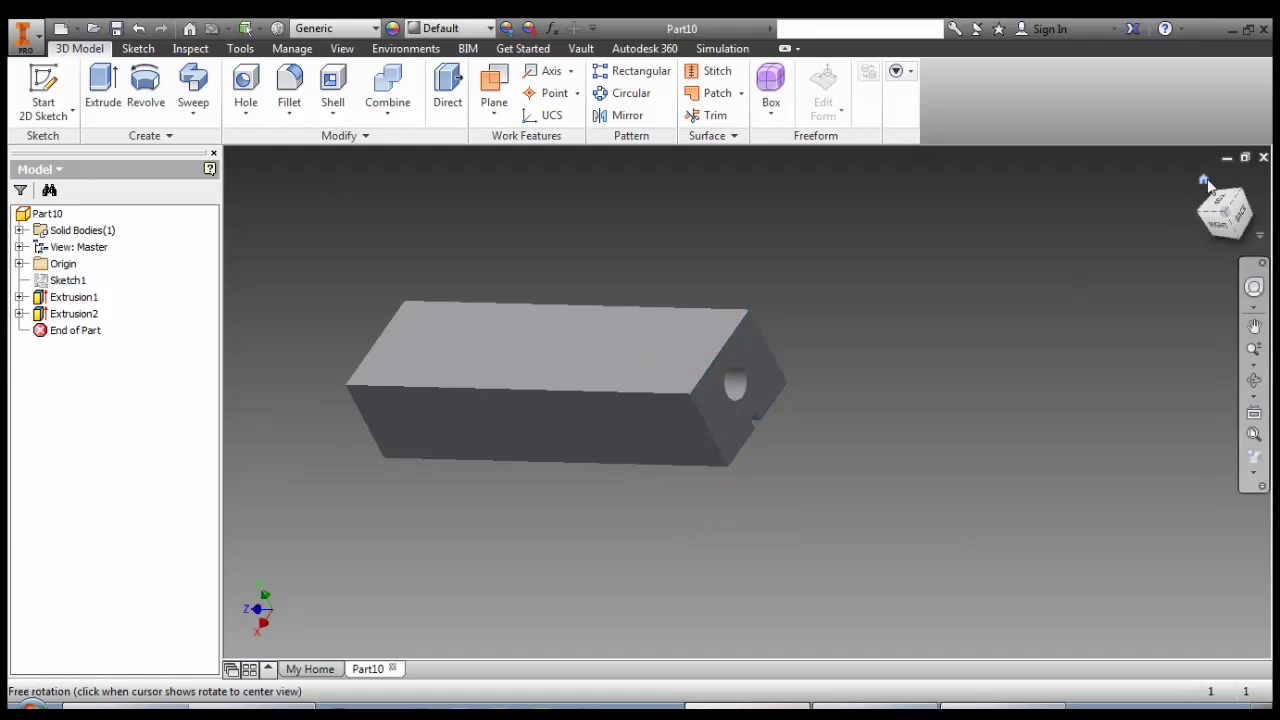
drag(1150, 260, 965, 369)
key(Escape)
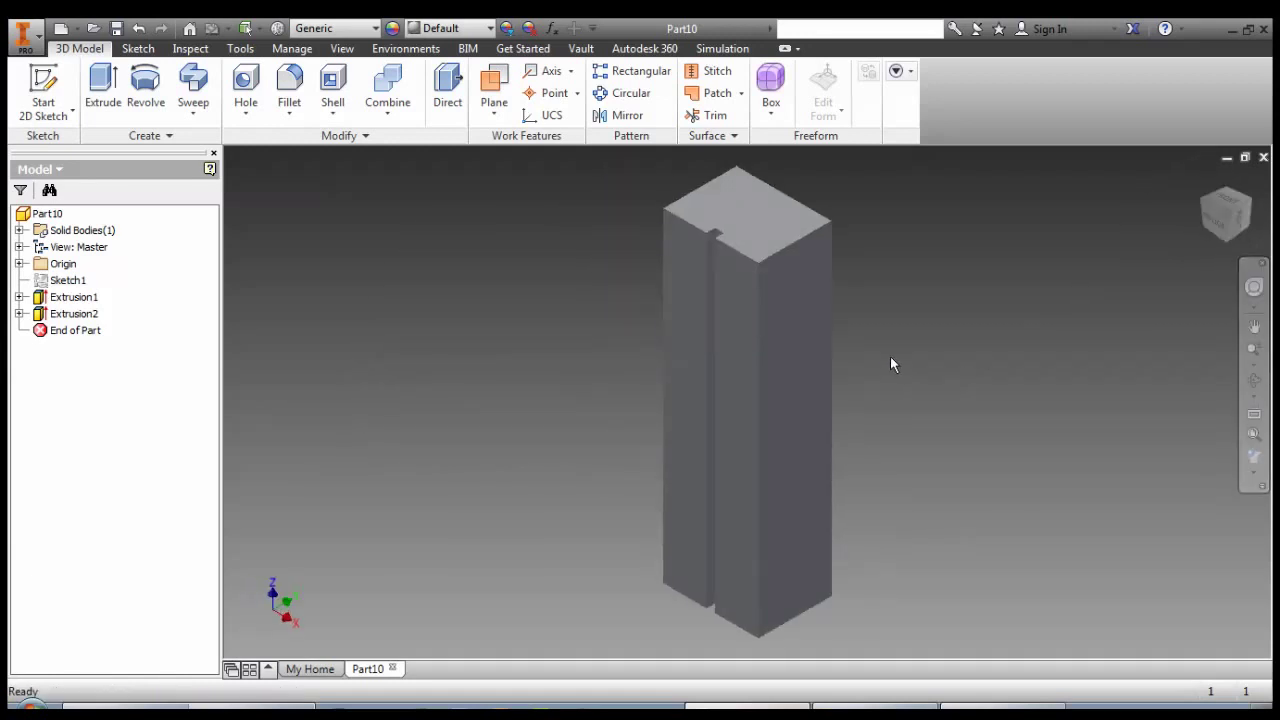
key(F4)
drag(874, 366, 674, 371)
key(Escape)
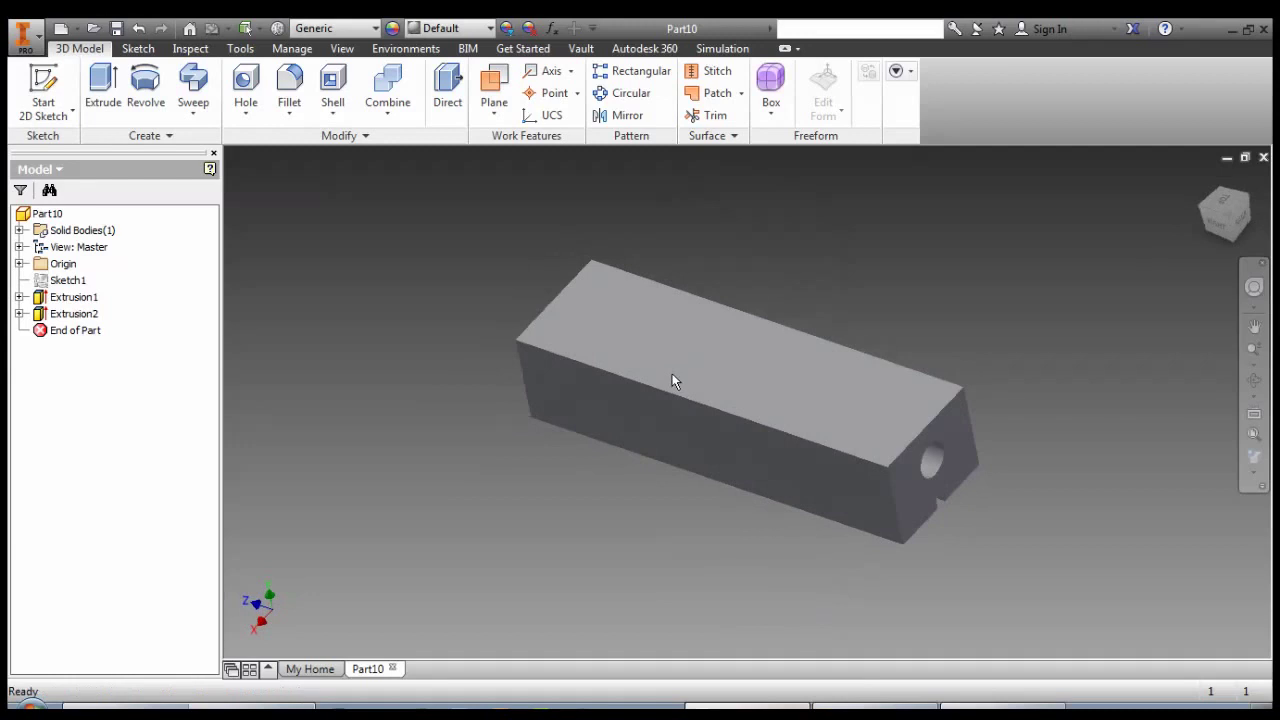
Save Part10 under the file name balsa_block.ipt
click(116, 28)
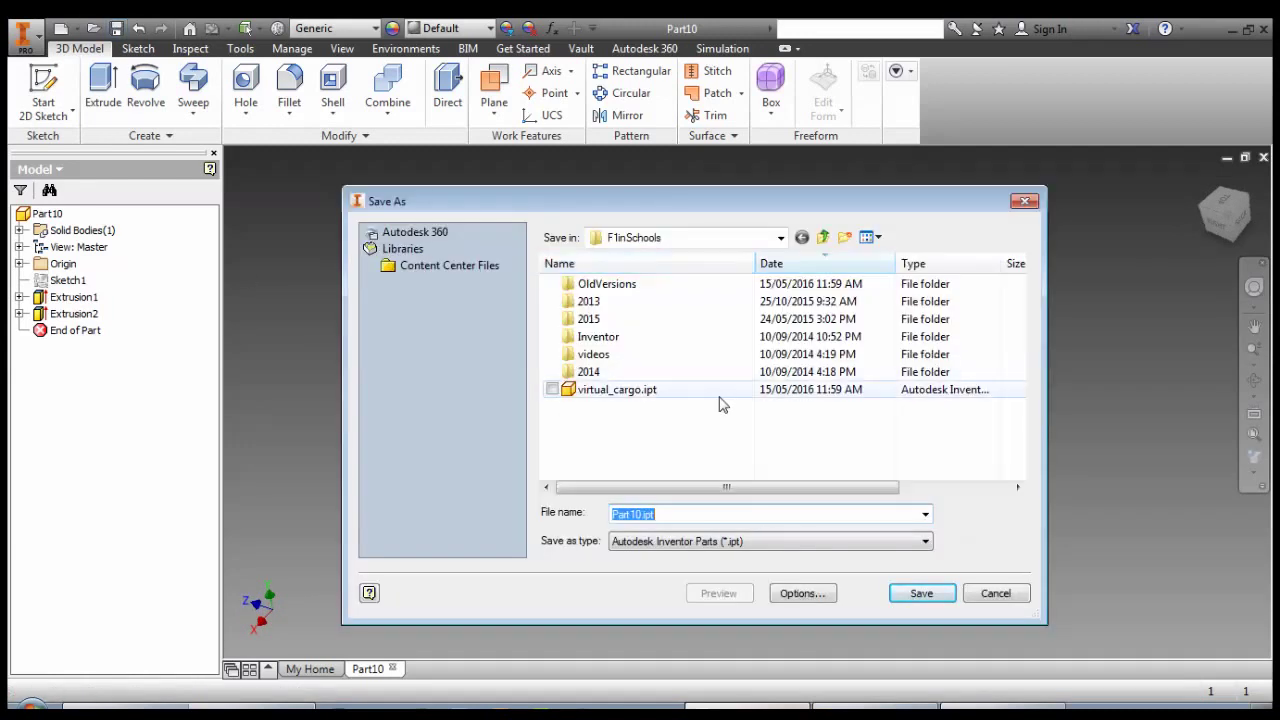
text(balsa)
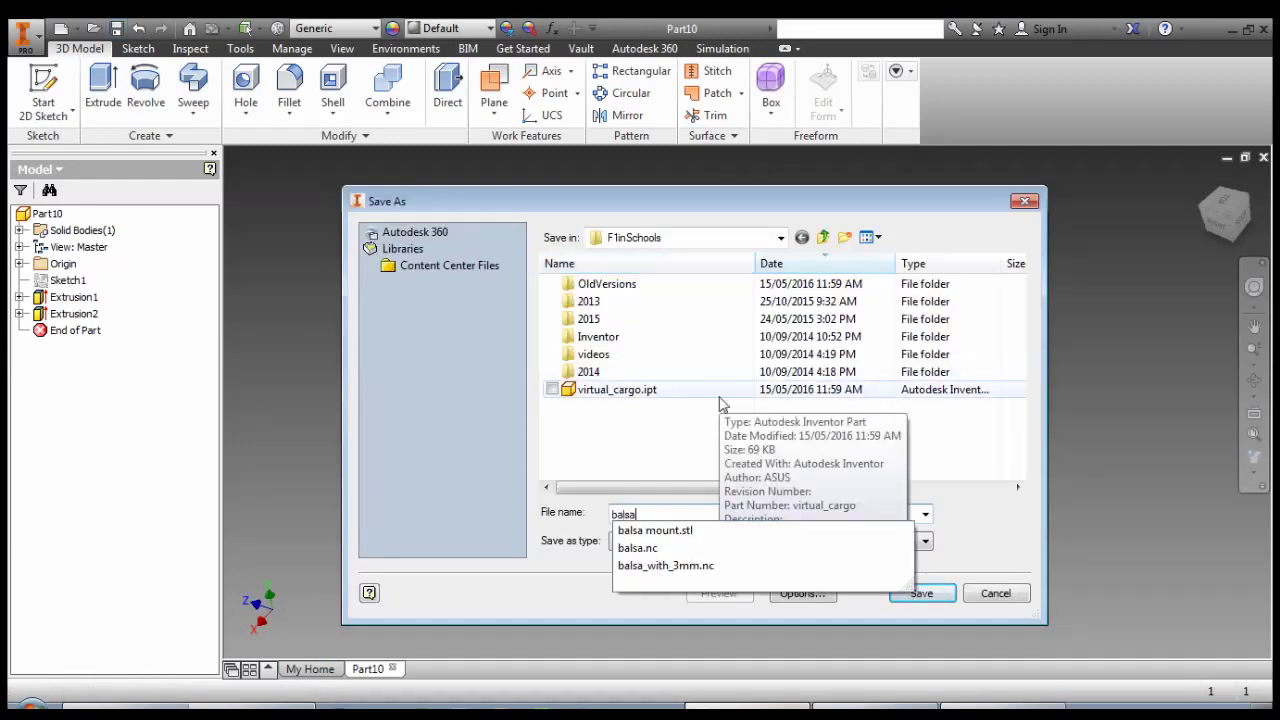
text(_block)
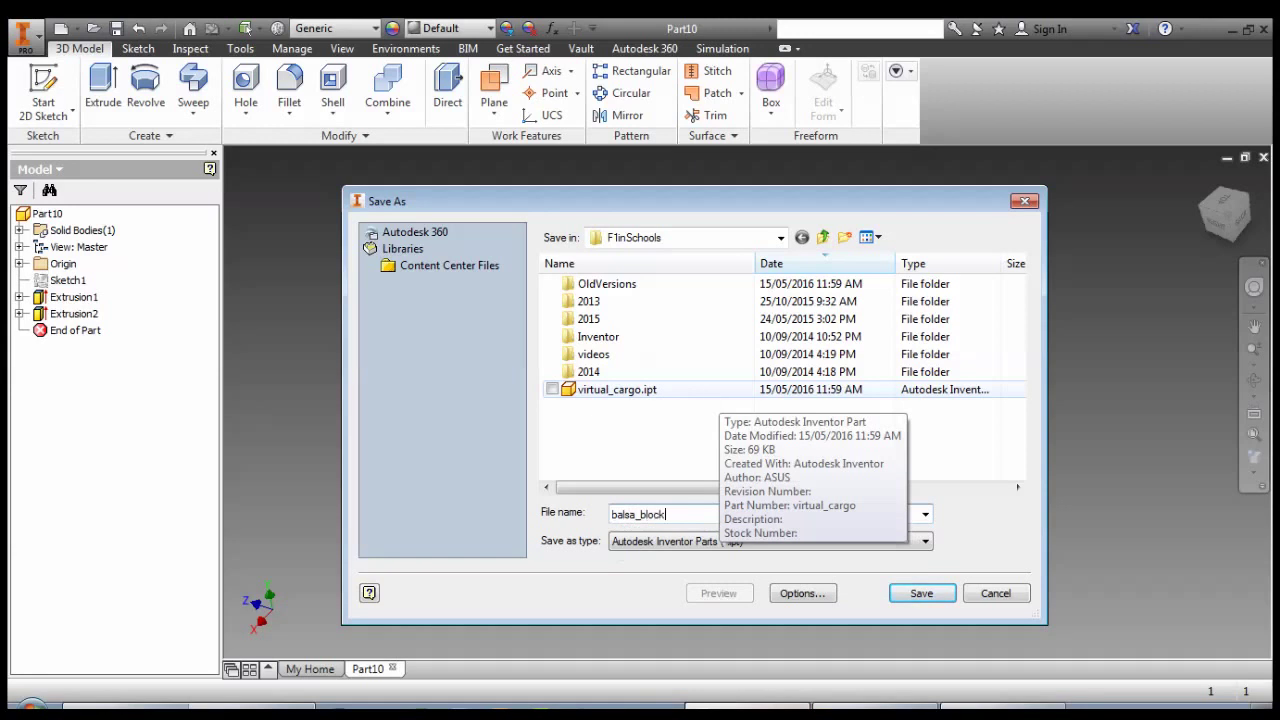
key(Return)
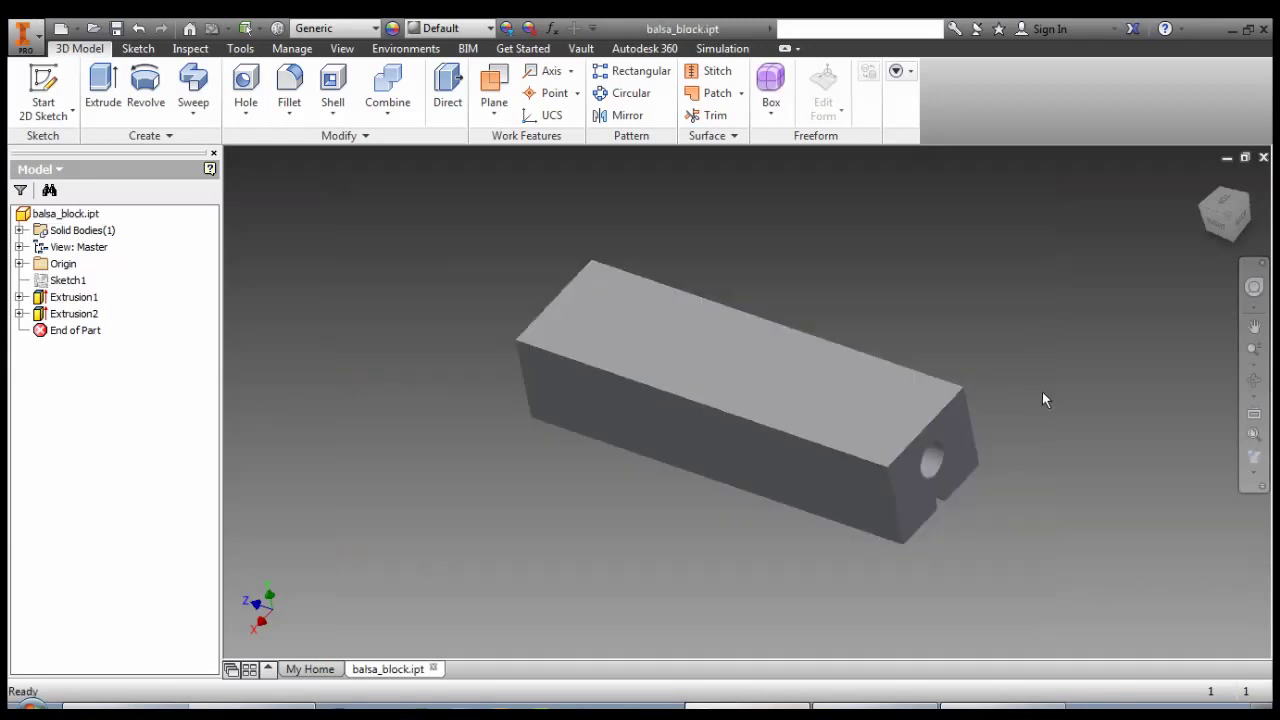